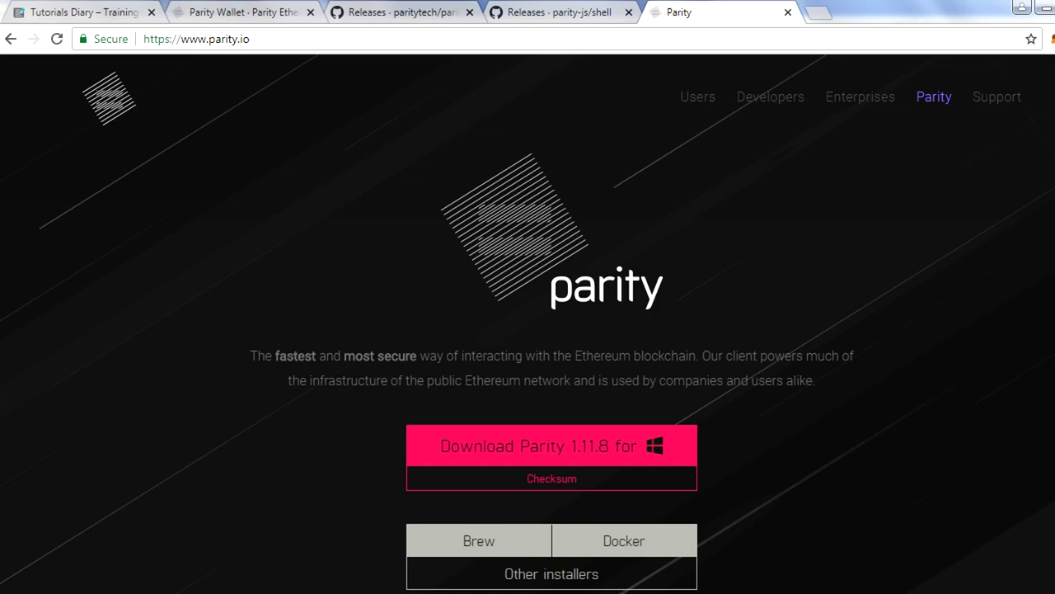
Review the Parity homepage's For Users, For Developers and For Enterprises sections
scroll(528, 330, down, 1)
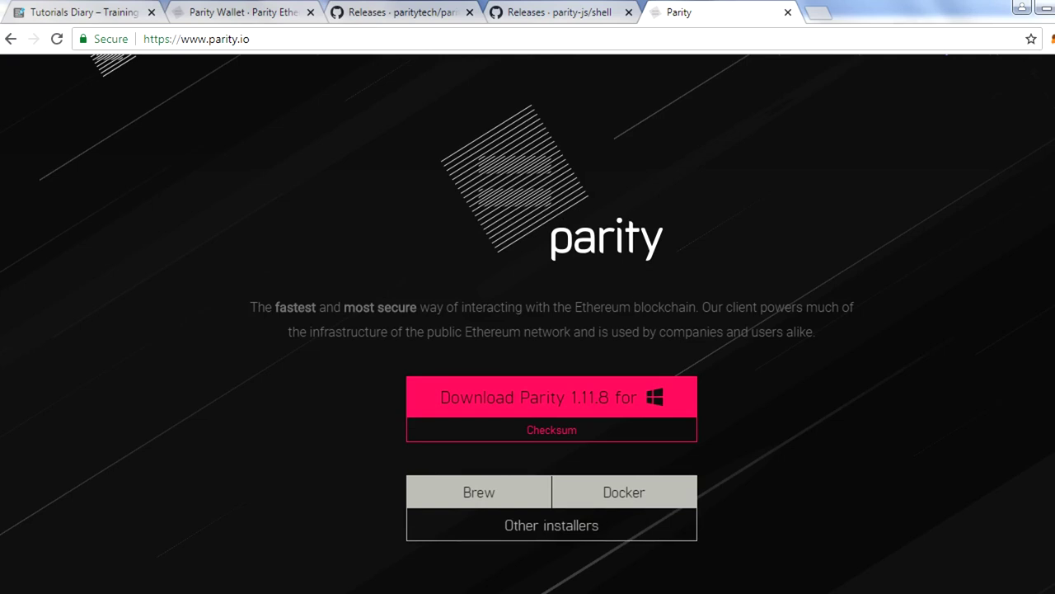
scroll(528, 329, down, 6)
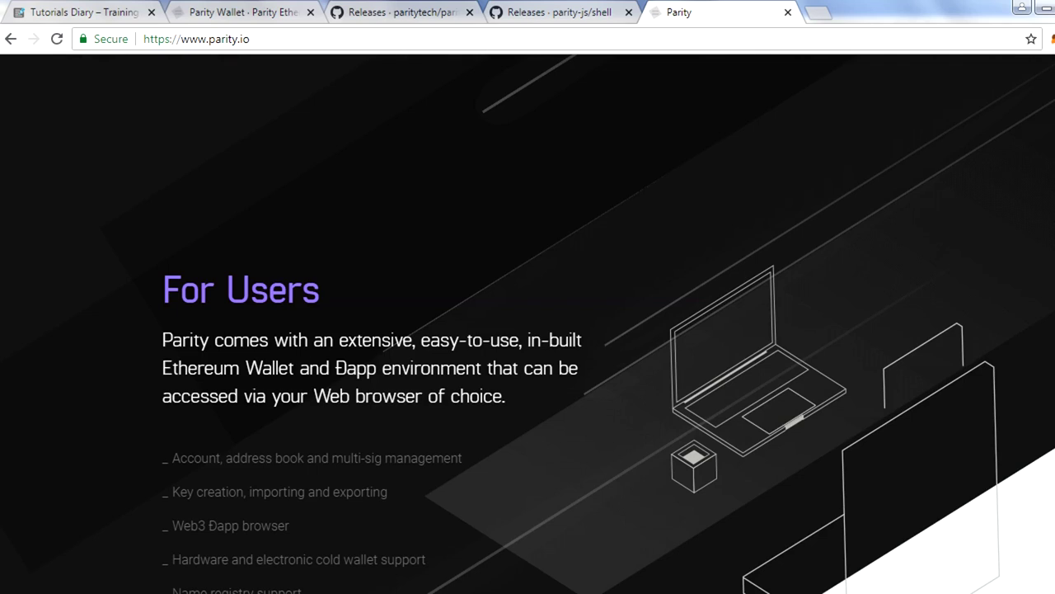
scroll(528, 330, down, 1)
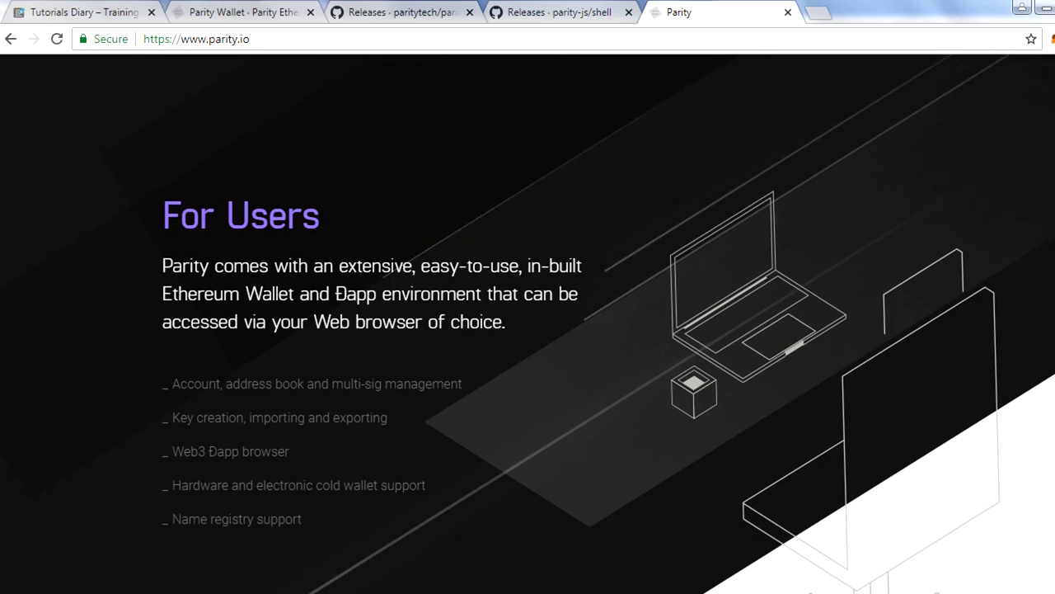
scroll(528, 330, down, 1)
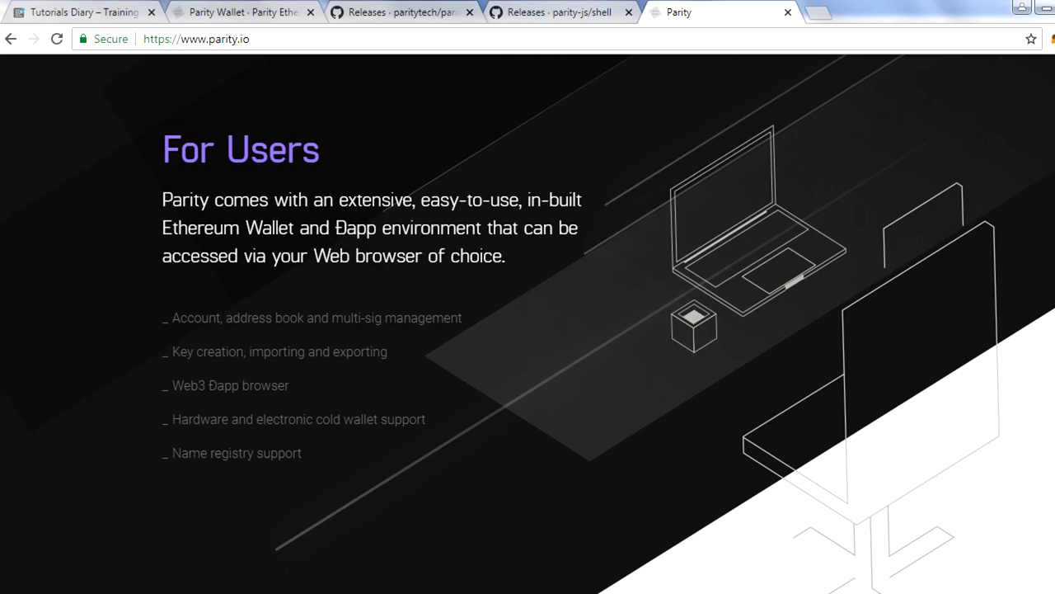
scroll(528, 330, down, 1)
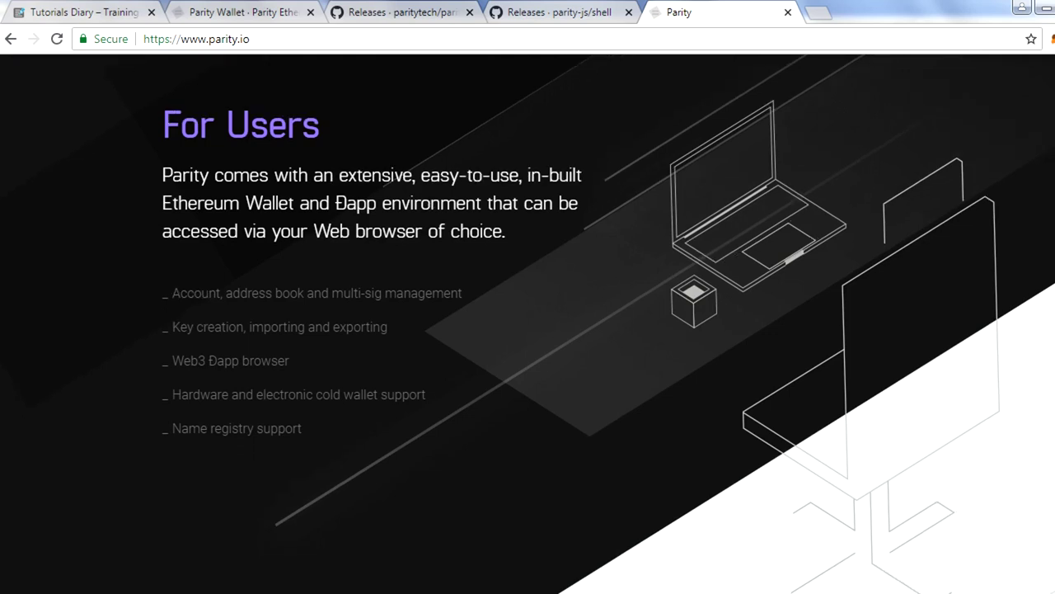
scroll(528, 330, down, 1)
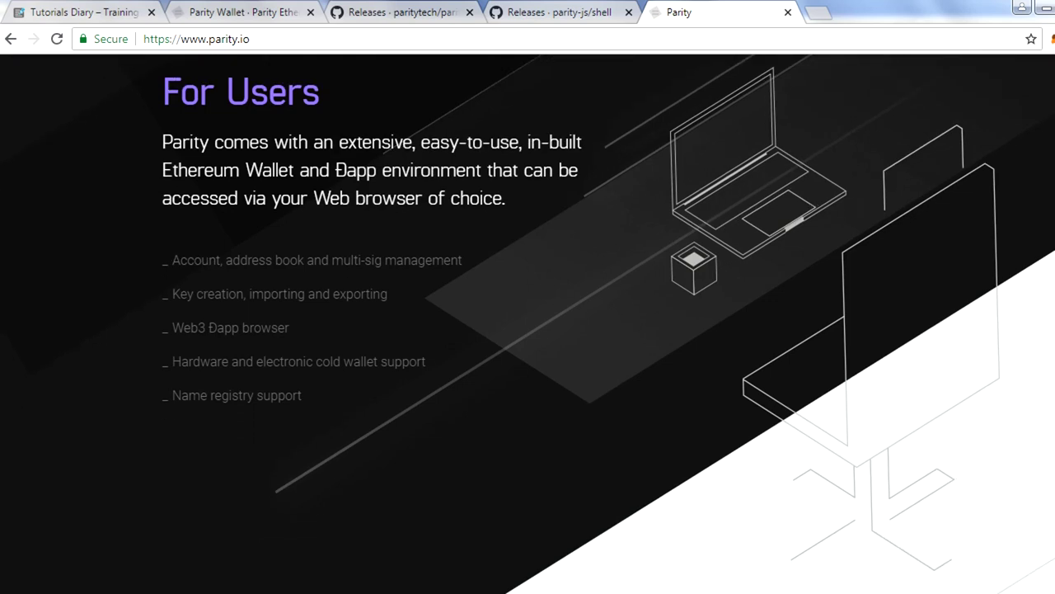
scroll(528, 329, down, 5)
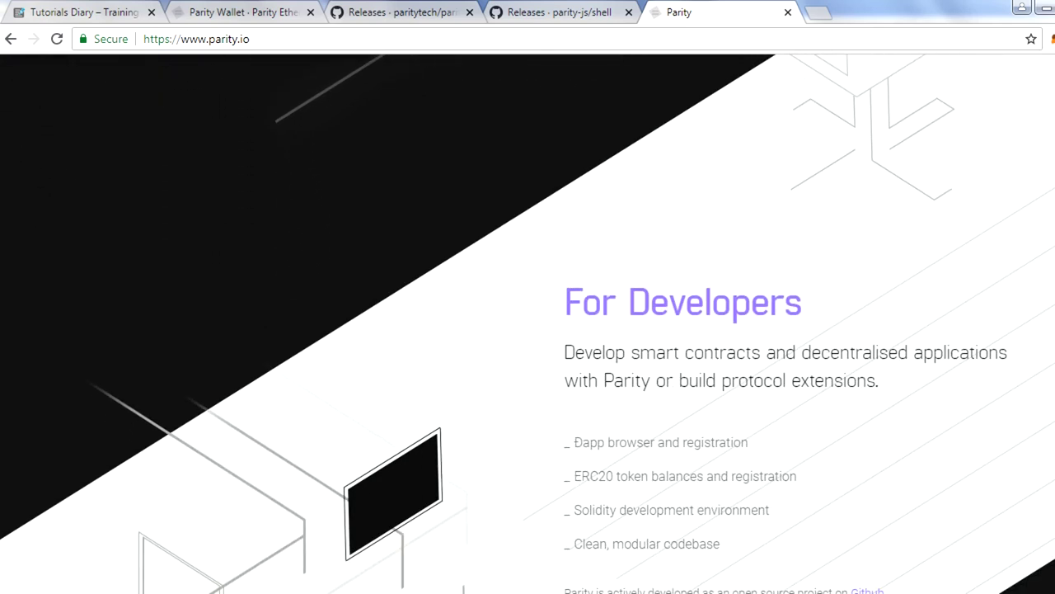
scroll(528, 330, down, 2)
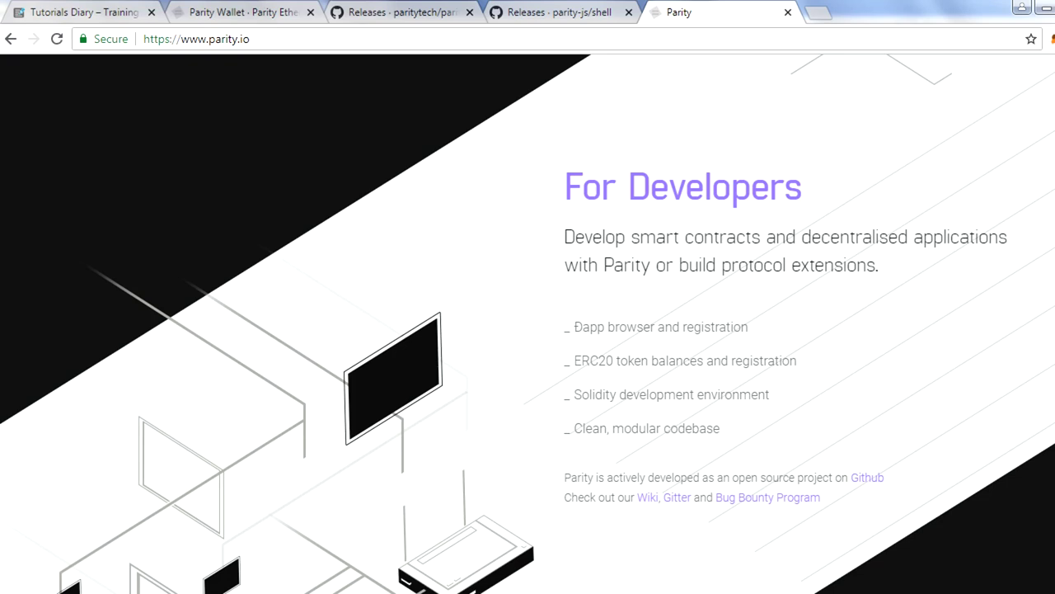
scroll(527, 324, down, 10)
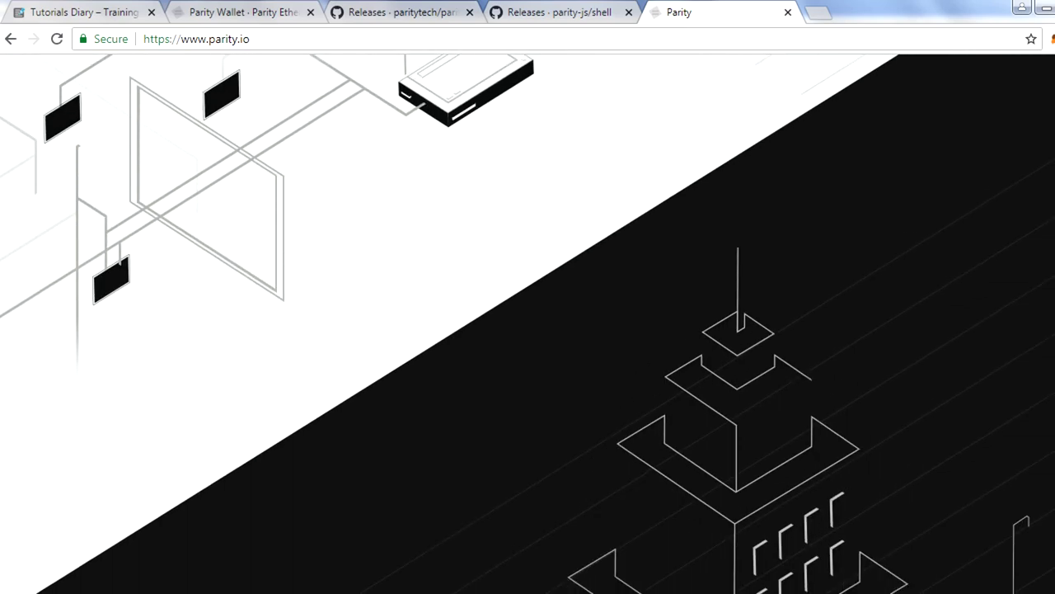
scroll(528, 323, down, 3)
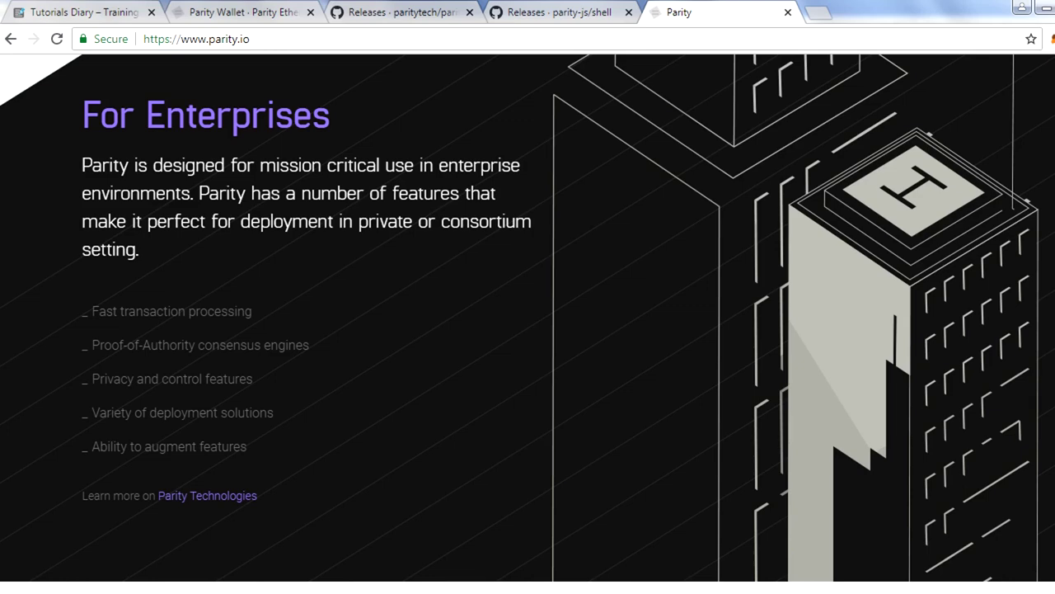
Examine the Build on parity features and the stable, beta and nightly release descriptions, and return to the start of the homepage
scroll(527, 324, down, 6)
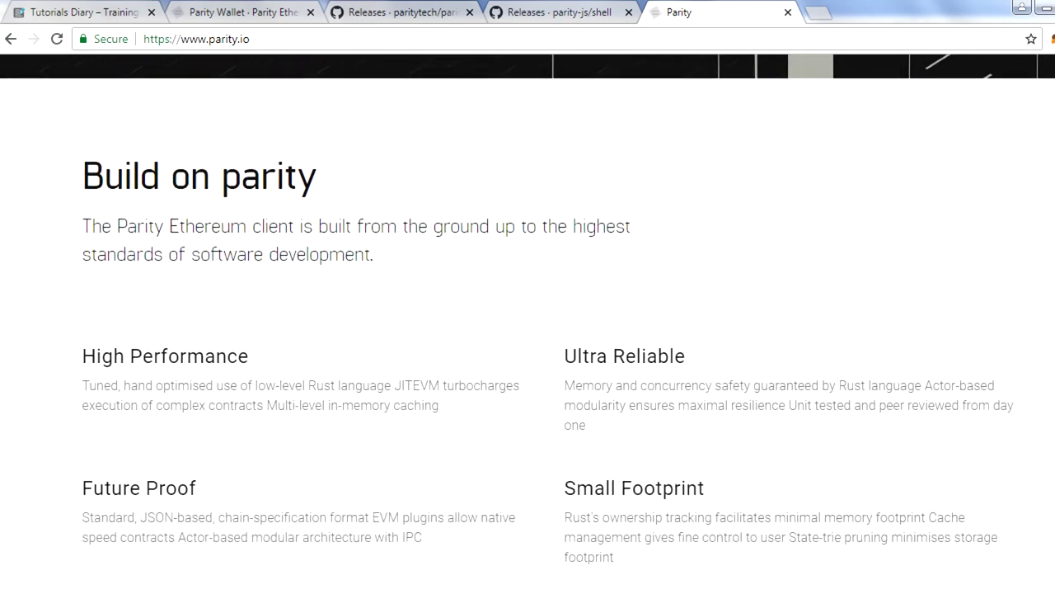
scroll(528, 323, down, 1)
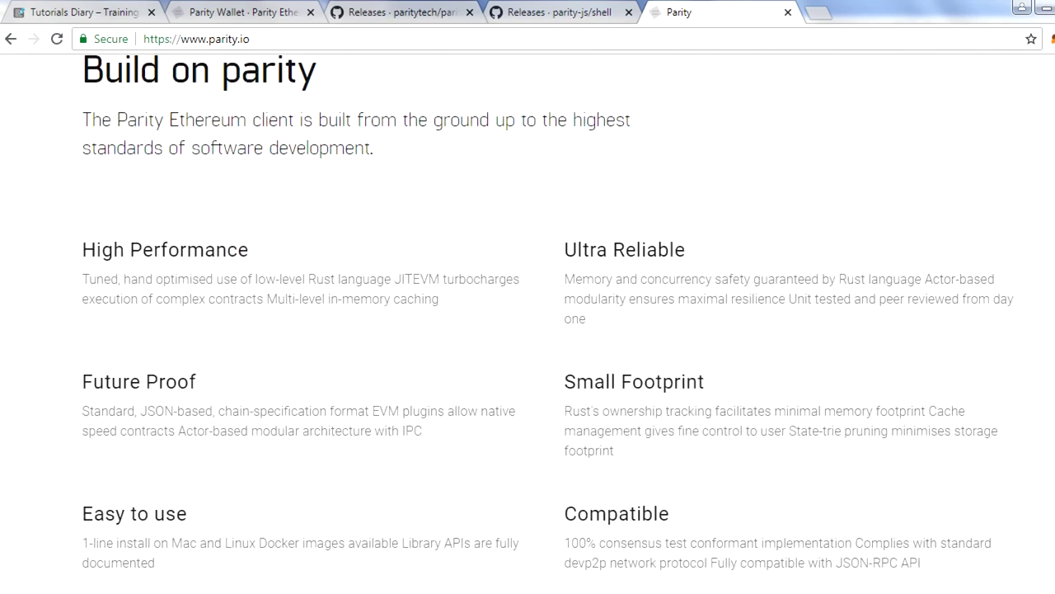
scroll(632, 238, down, 2)
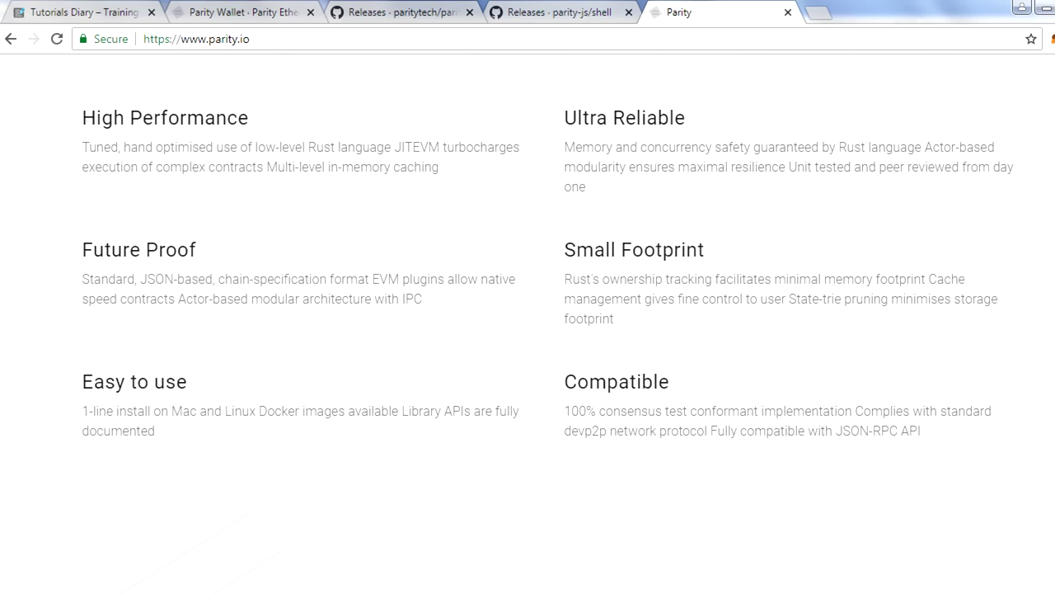
scroll(527, 330, down, 5)
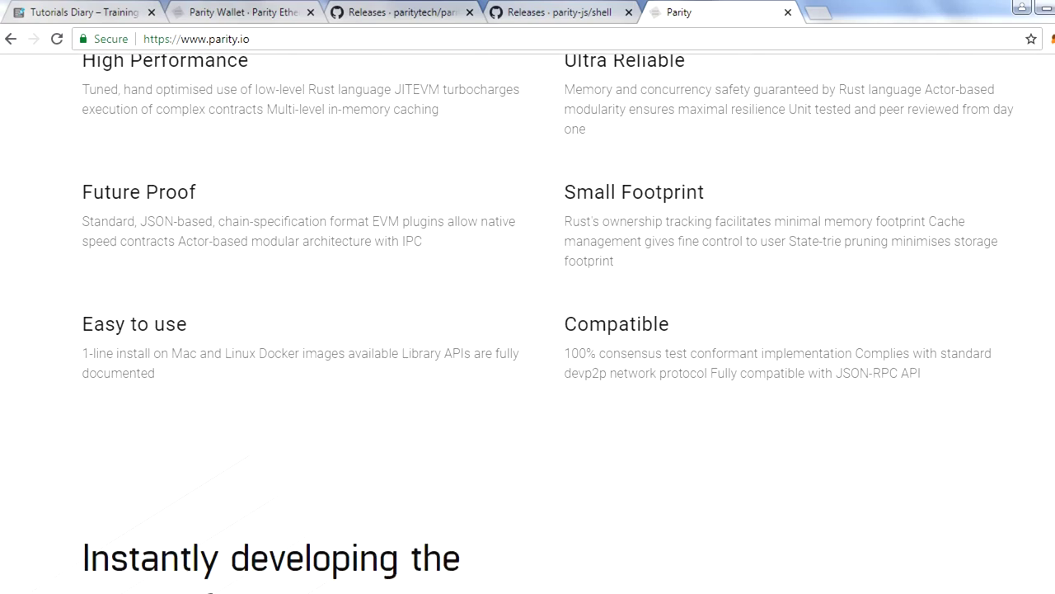
scroll(528, 330, down, 2)
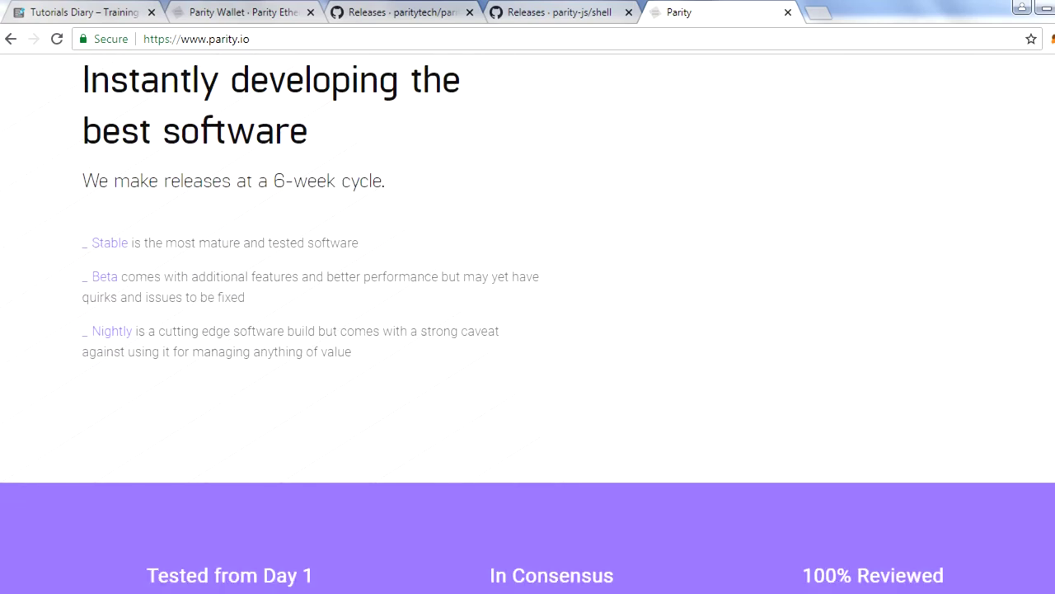
scroll(528, 329, down, 2)
scroll(528, 330, up, 15)
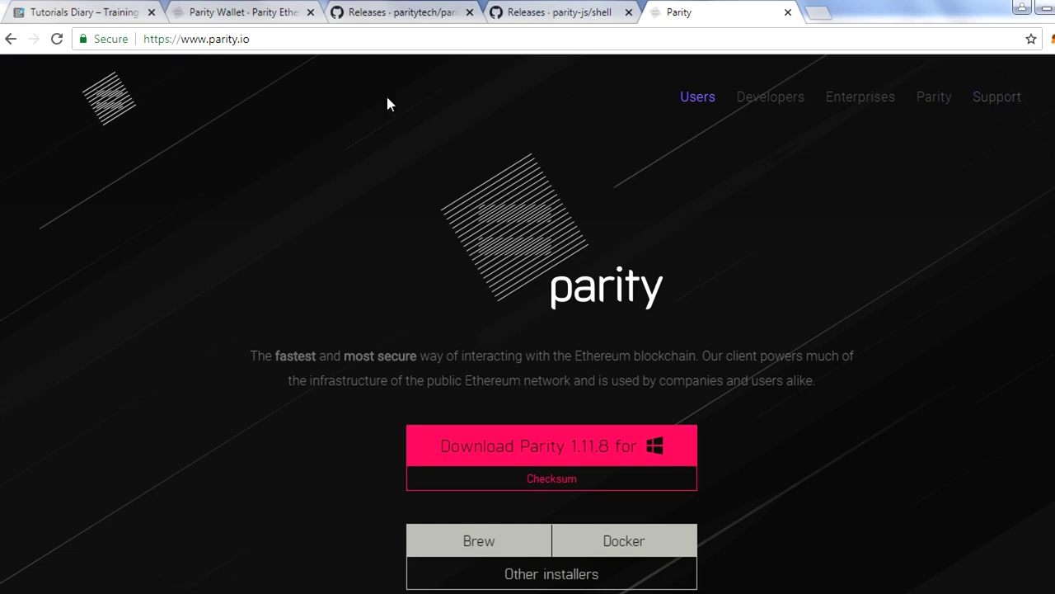
Read the Parity Wallet wiki passage on the separation of the Ethereum client from the Parity UI starting from v1.10
click(254, 14)
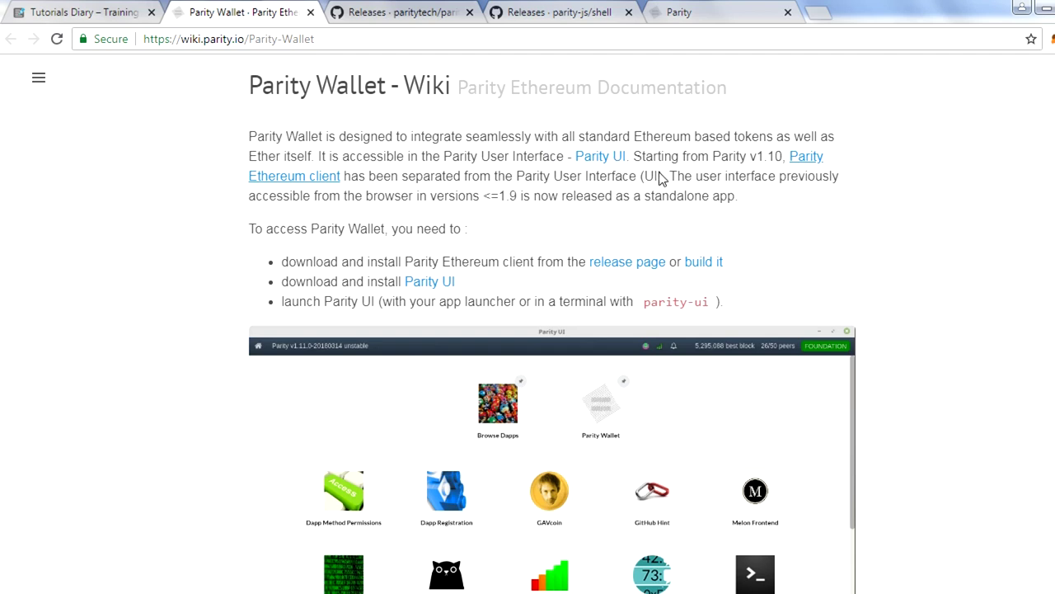
drag(635, 155, 784, 172)
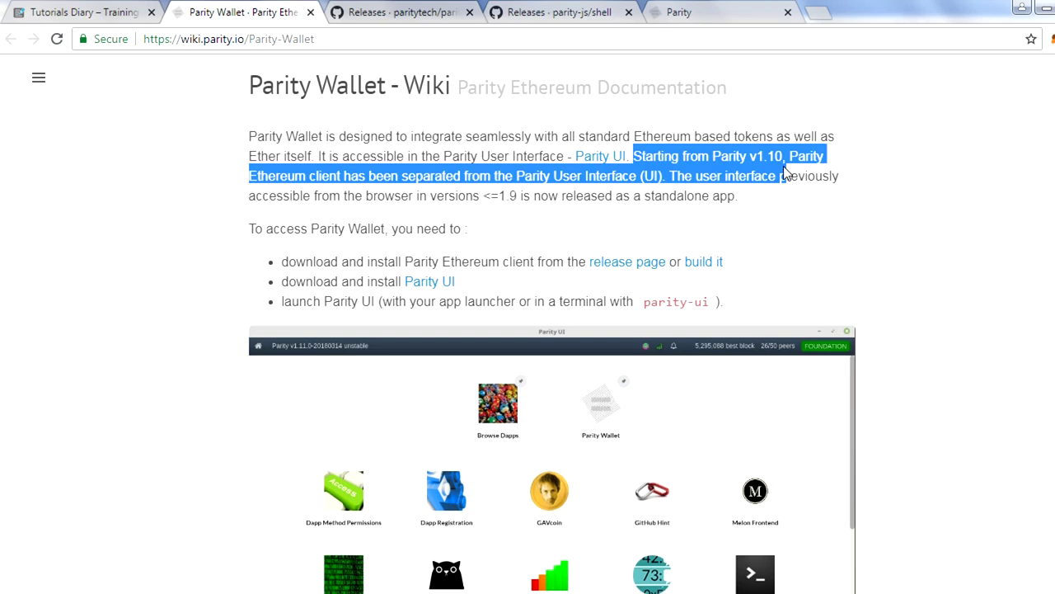
drag(784, 173, 787, 174)
click(737, 196)
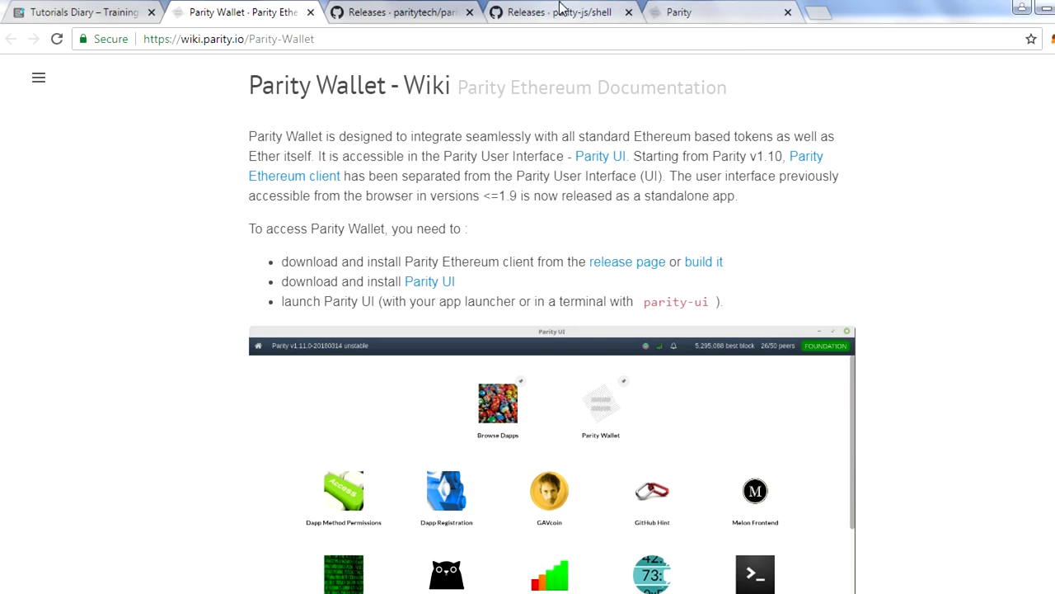
Compare the version offered on the Parity homepage with the 2.0.1-beta and 1.11.8-stable entries on the Parity-Ethereum GitHub releases page
click(366, 13)
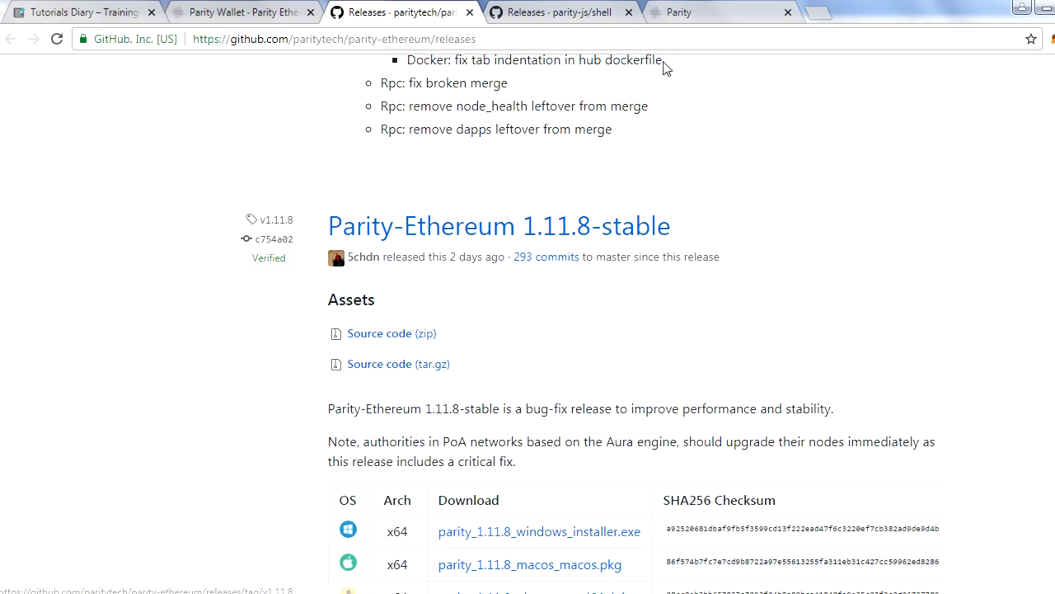
click(687, 20)
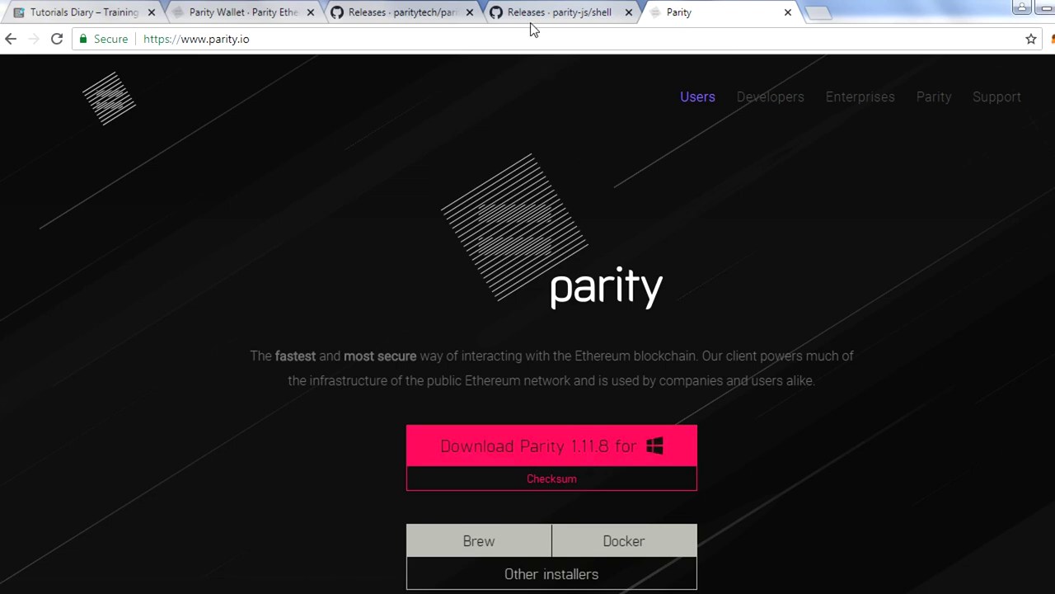
click(428, 20)
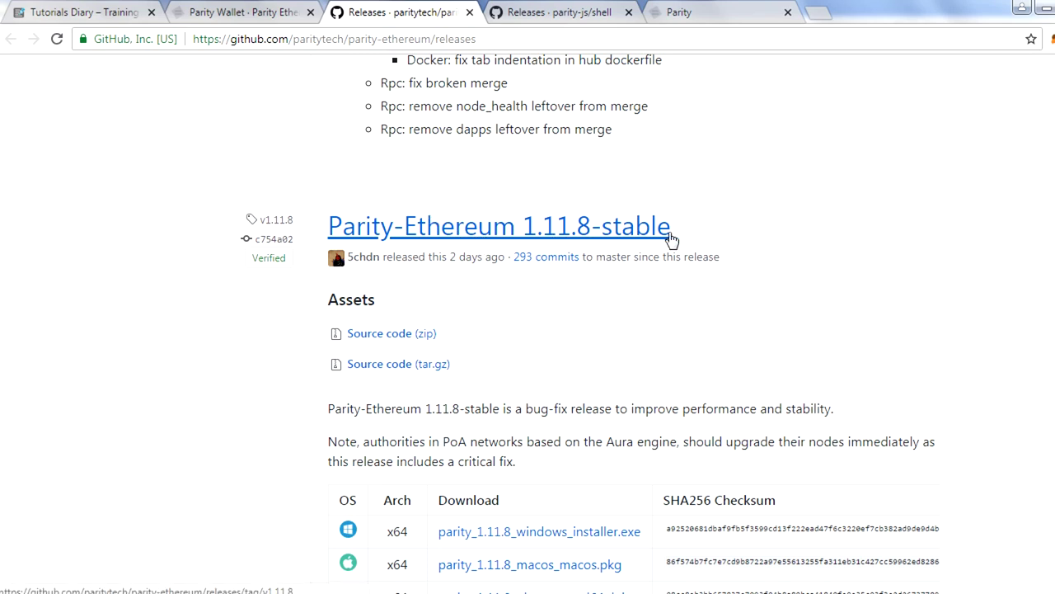
scroll(590, 324, up, 20)
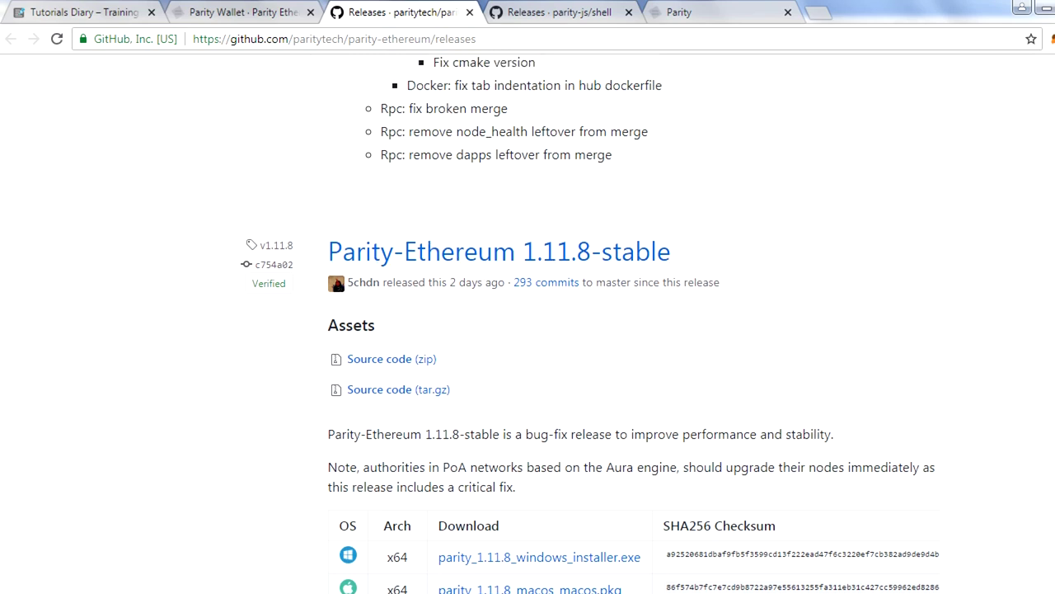
scroll(590, 323, up, 2)
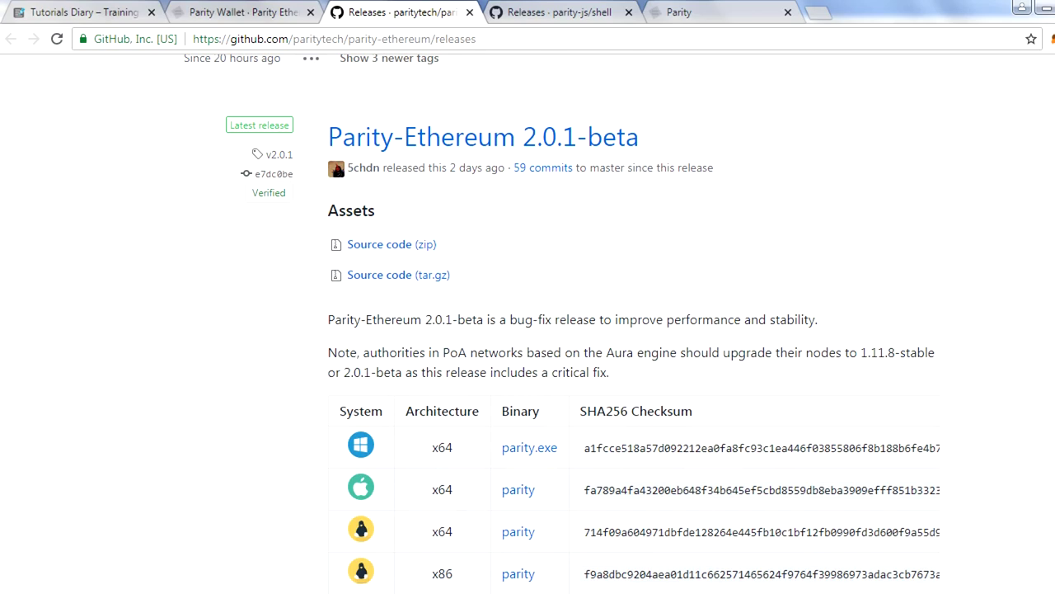
scroll(590, 324, down, 20)
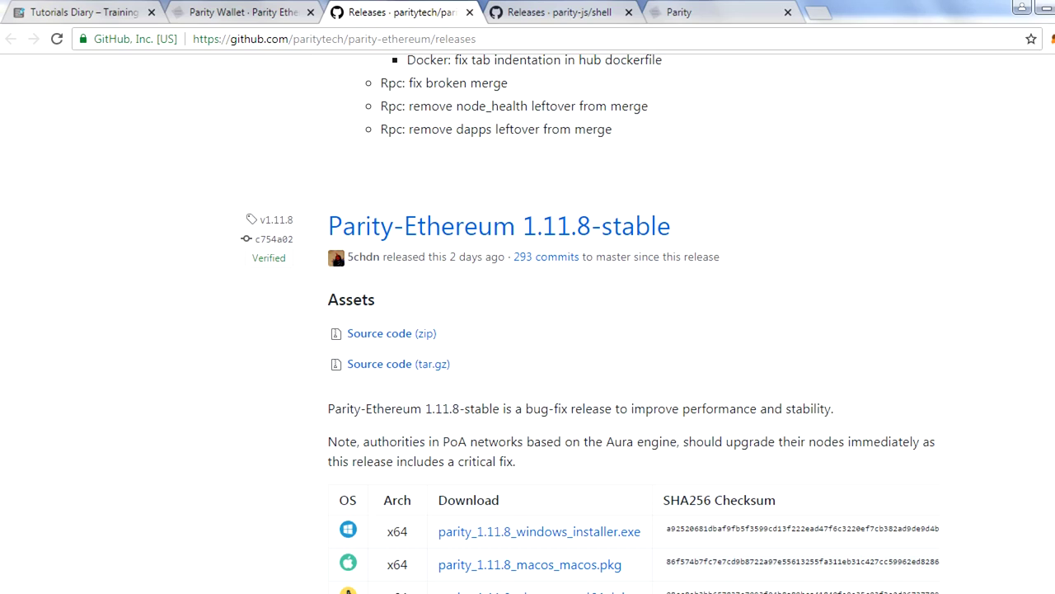
Examine the Parity UI v0.3.2-beta and v0.3.0 downloads on the parity-js/shell releases page
click(512, 21)
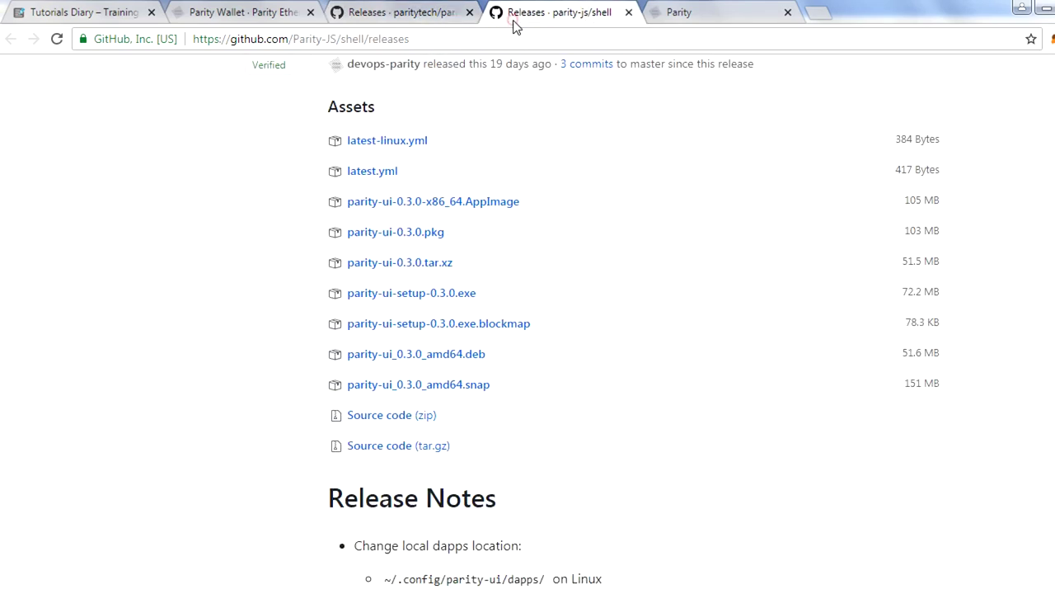
scroll(527, 330, up, 6)
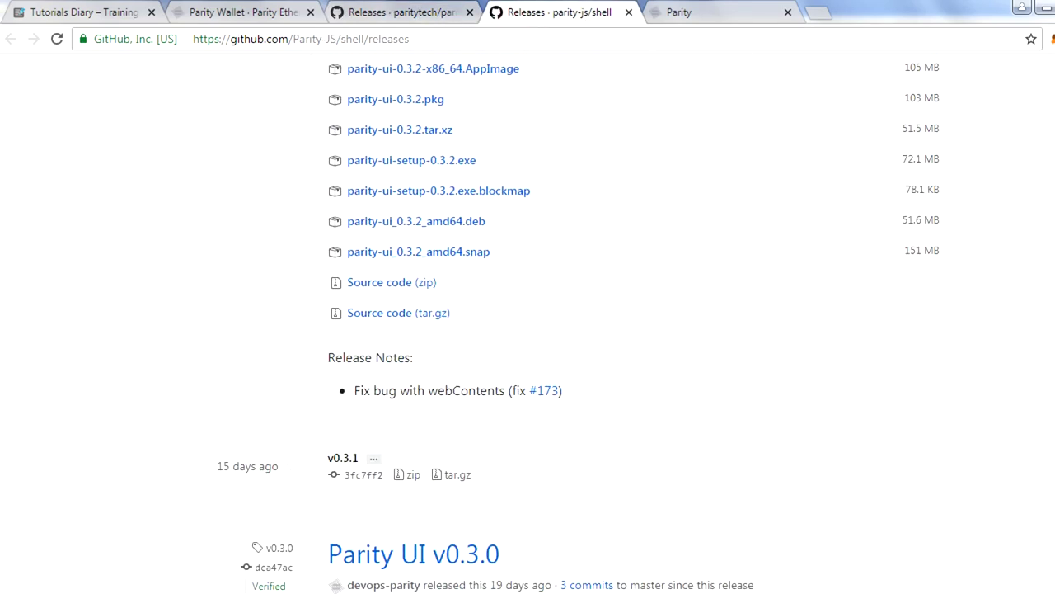
scroll(527, 330, up, 5)
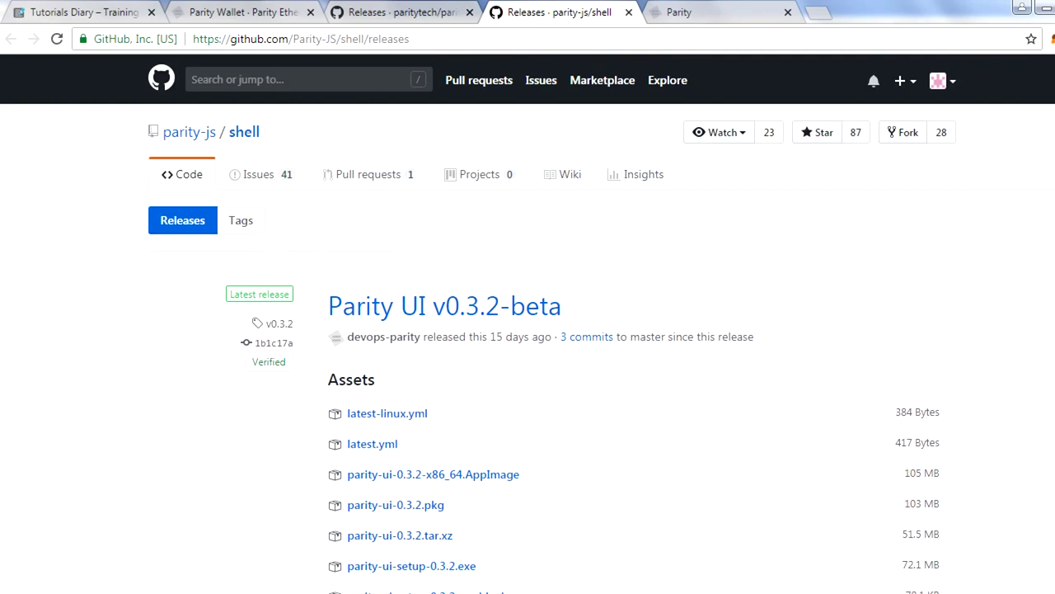
scroll(528, 330, down, 10)
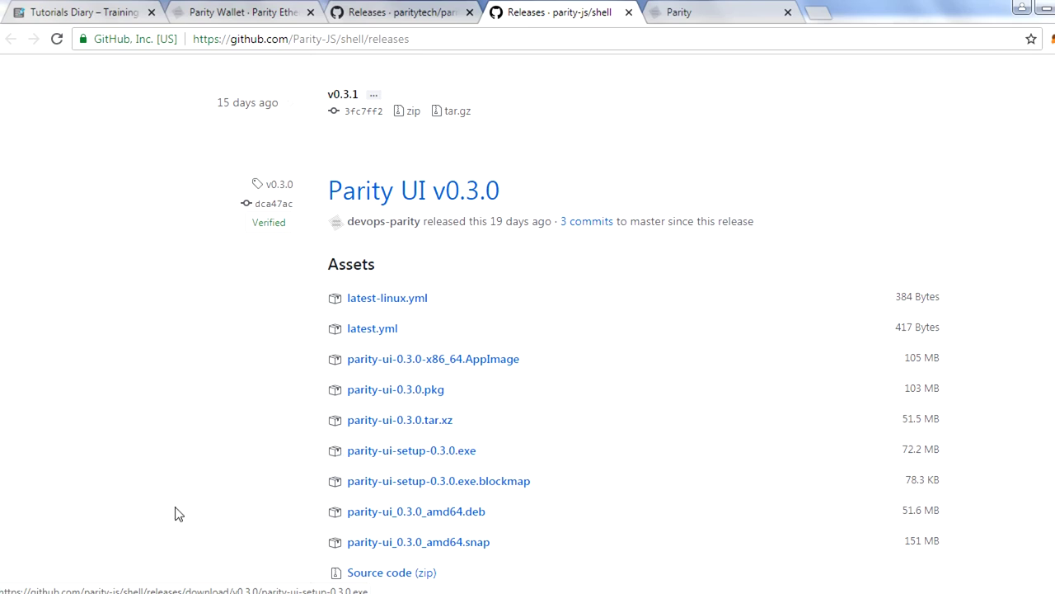
Switch to the Blockchain folder in Windows Explorer and run the parity-ui-setup-0.3.0 installer
mouse_move(198, 587)
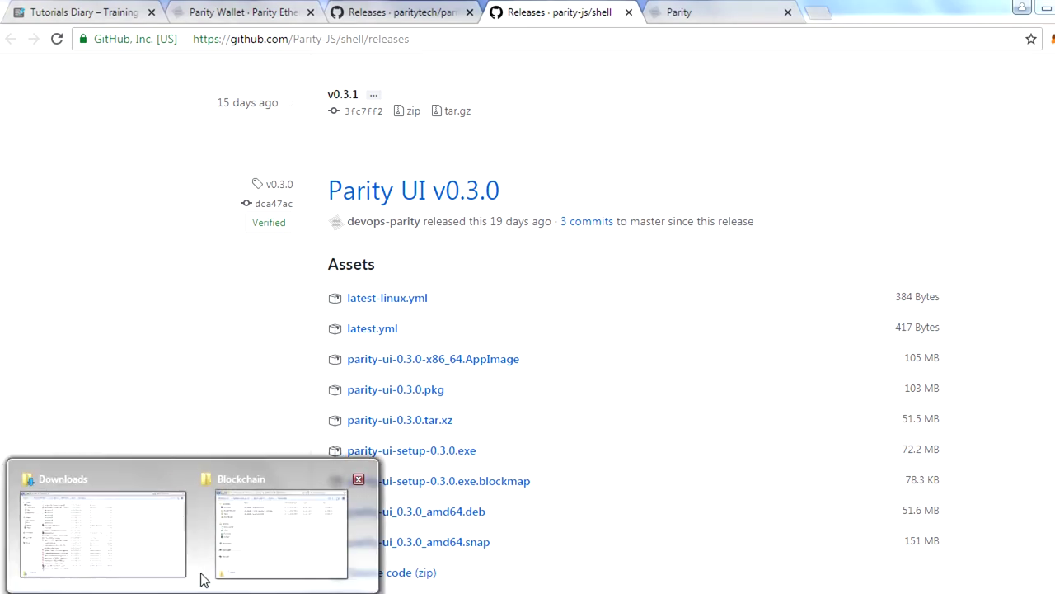
click(270, 536)
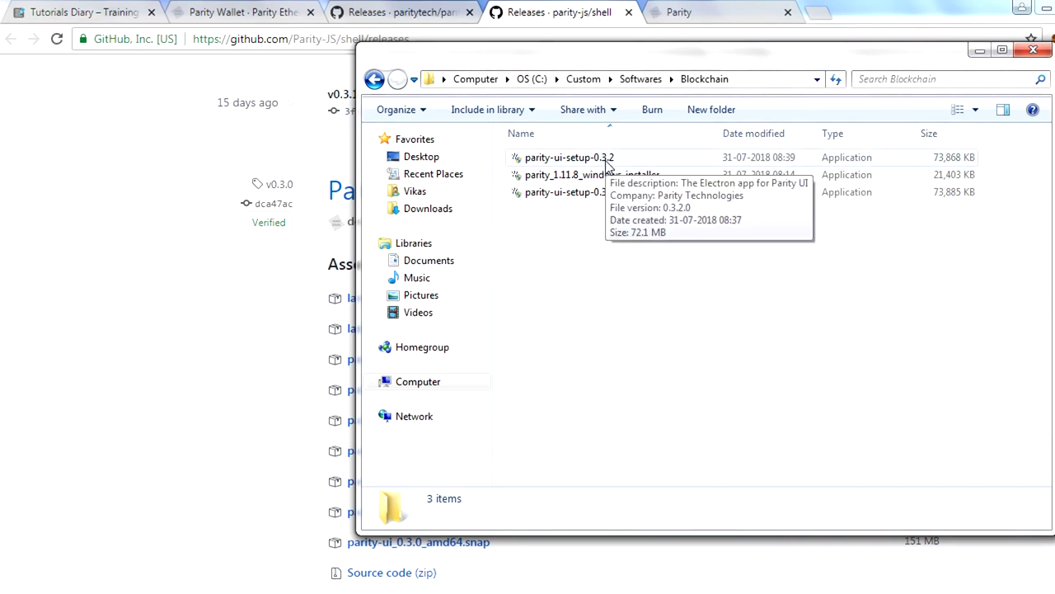
mouse_move(612, 199)
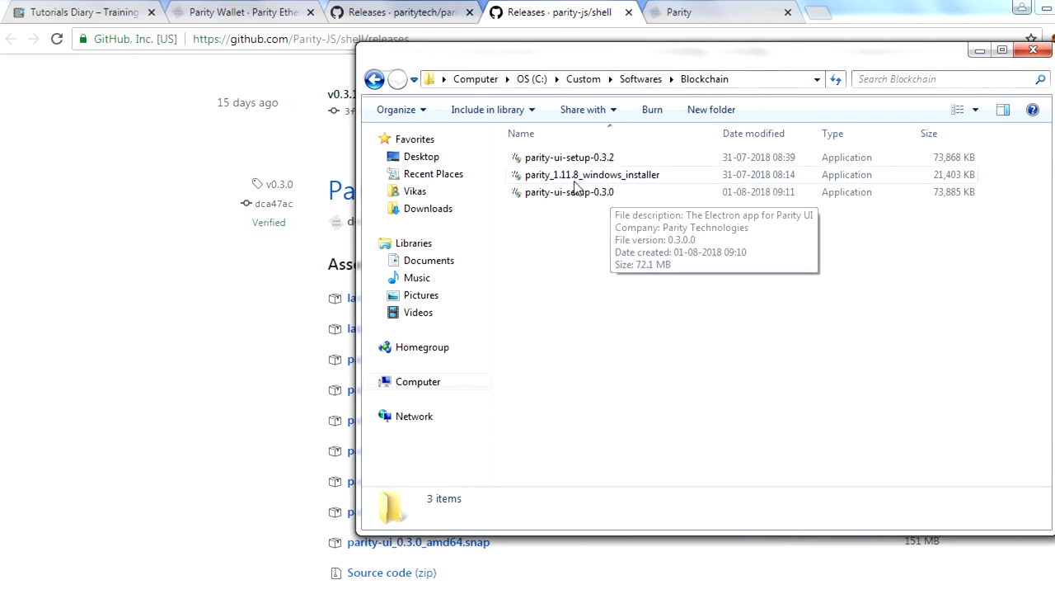
mouse_move(572, 183)
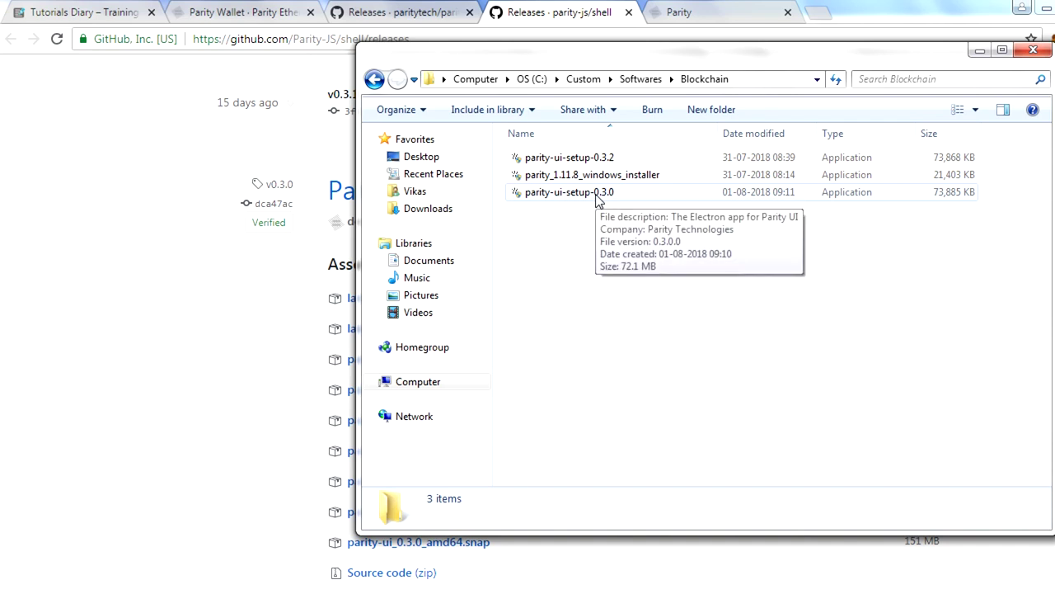
click(598, 195)
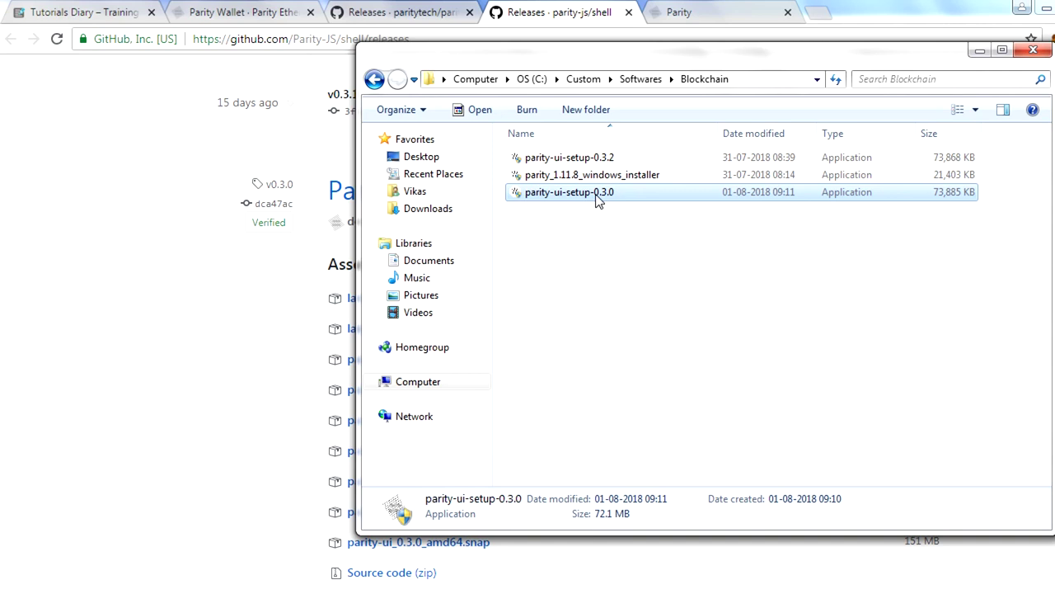
double_click(598, 196)
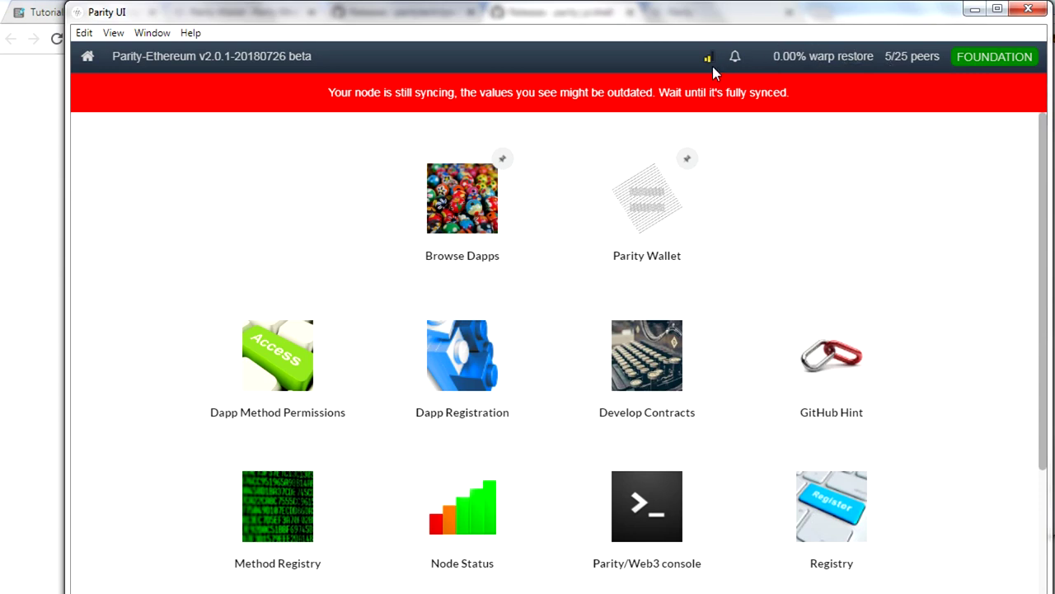
Open Node Status and review the node health, mining settings and network settings, including the RPC fields
mouse_move(709, 63)
click(466, 530)
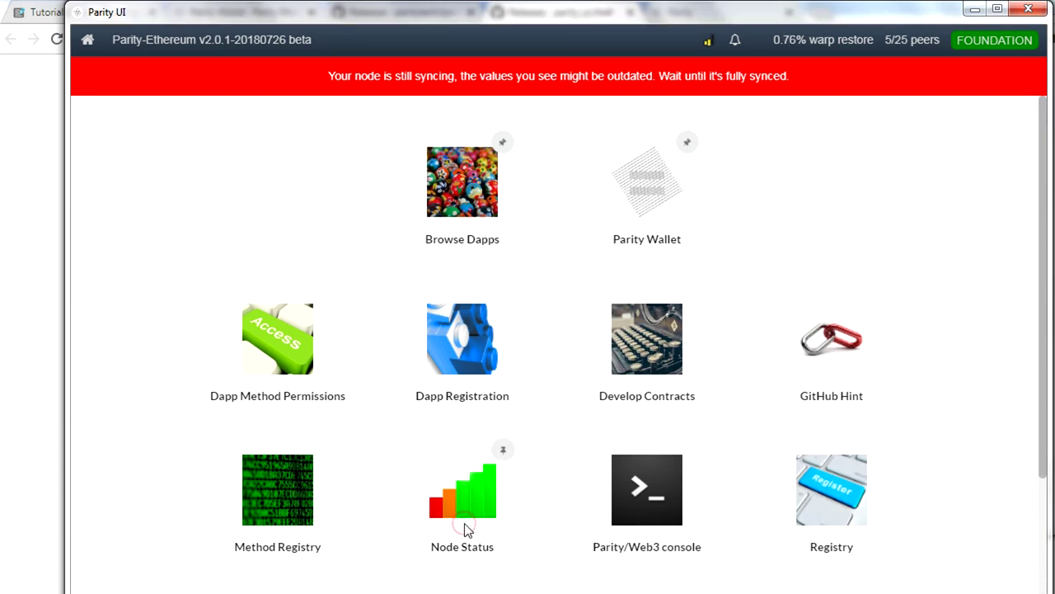
click(472, 506)
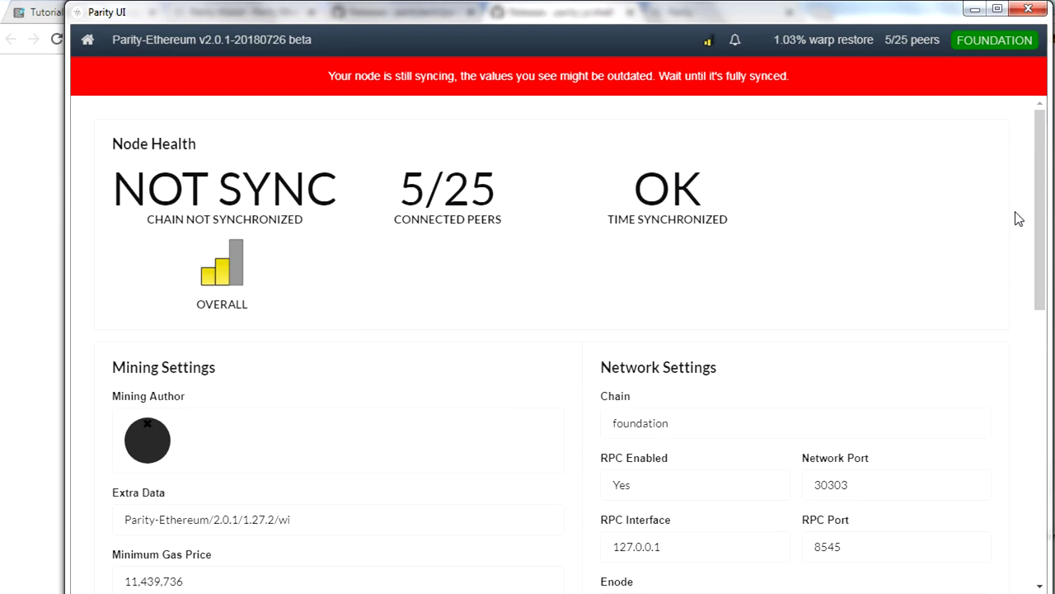
drag(1042, 191, 1045, 268)
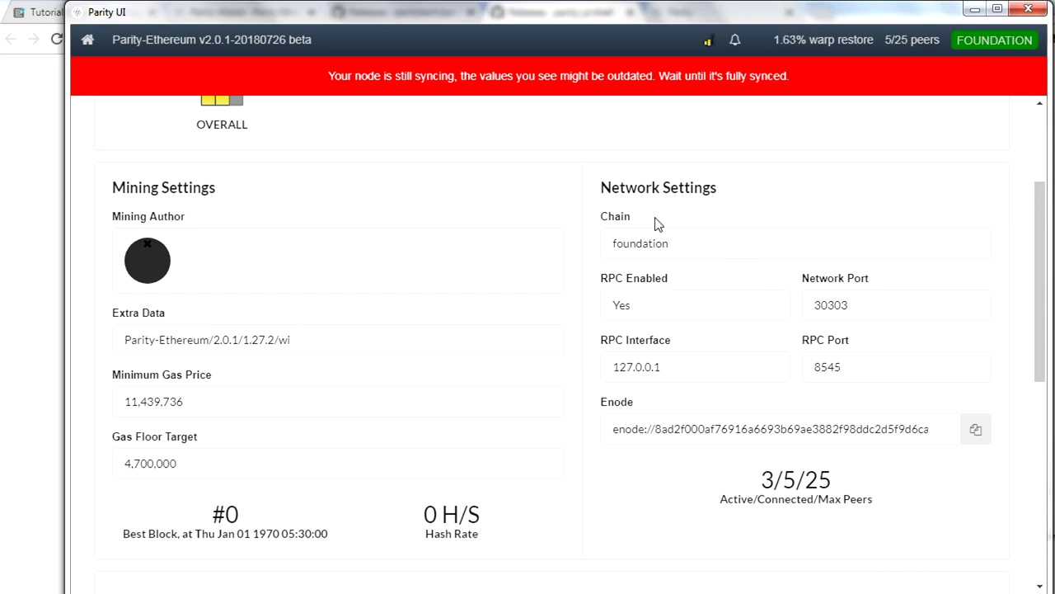
click(642, 313)
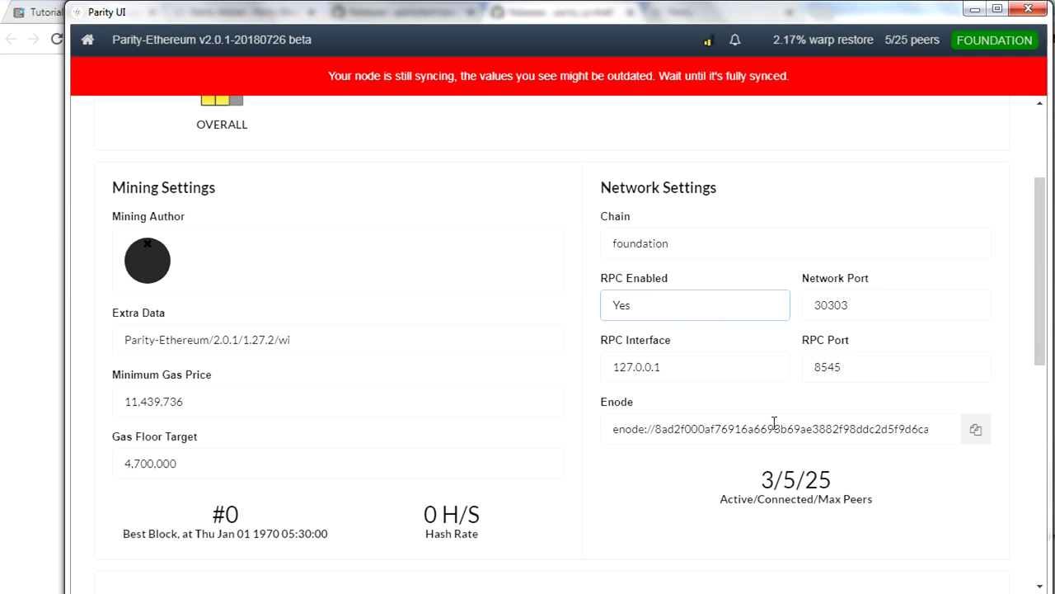
drag(1041, 318, 1043, 314)
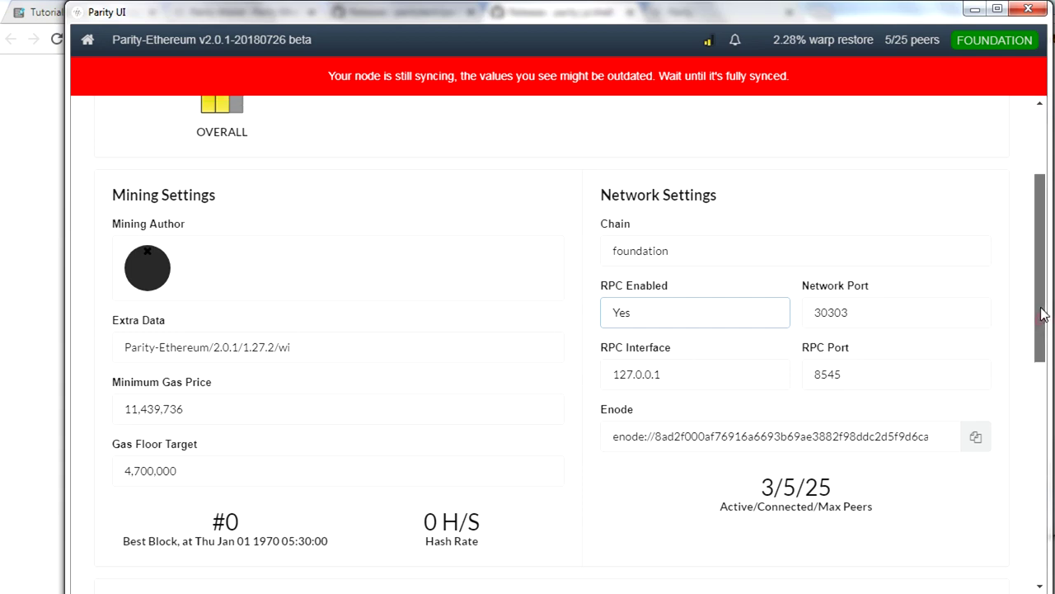
scroll(1043, 314, up, 3)
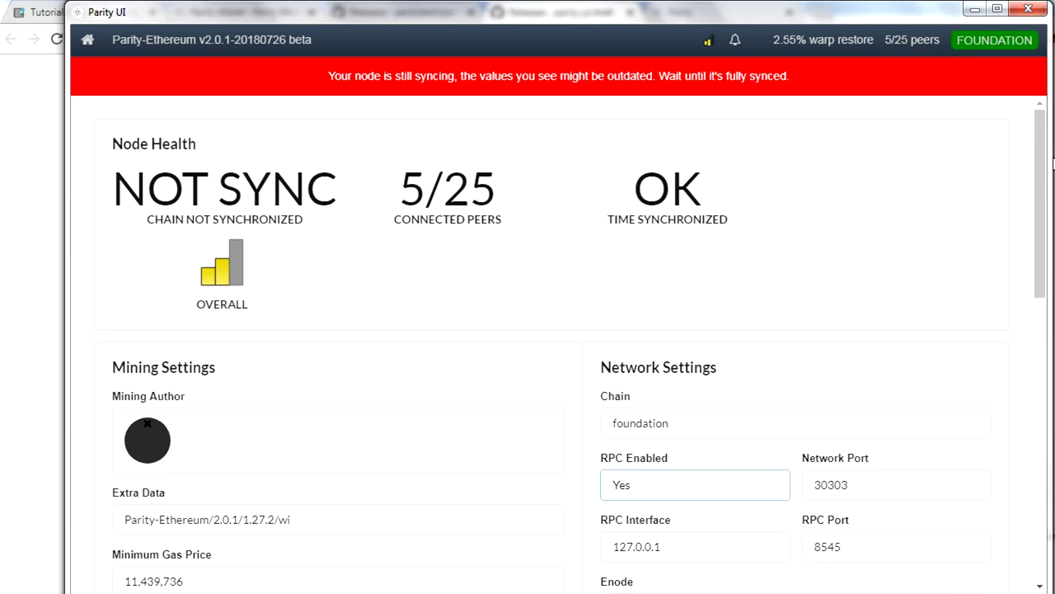
Close Parity UI, dismiss the JavaScript error, and switch to the Downloads window in Windows Explorer
click(1029, 10)
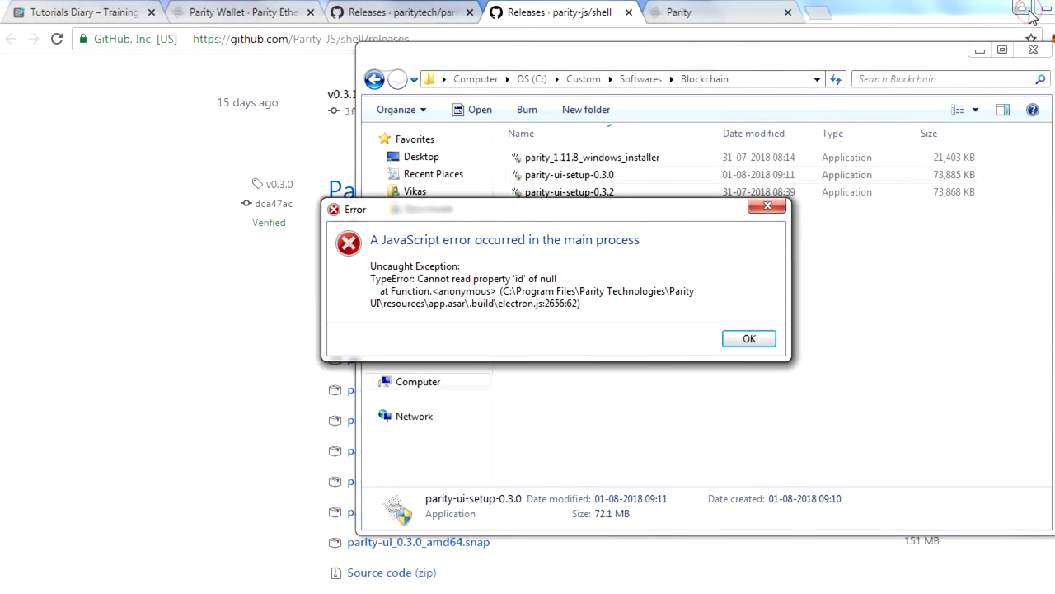
click(753, 340)
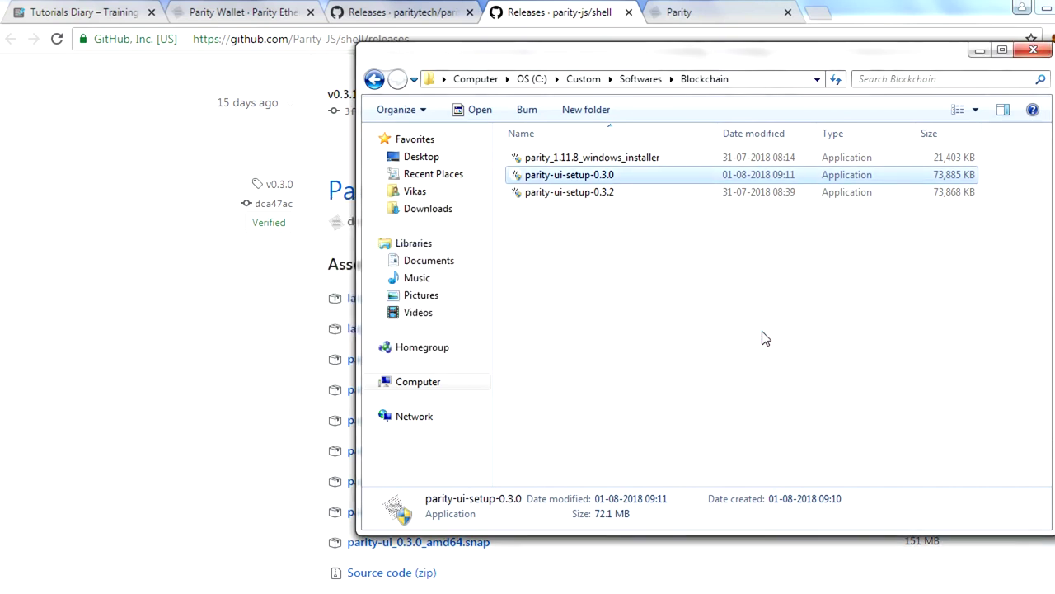
click(193, 589)
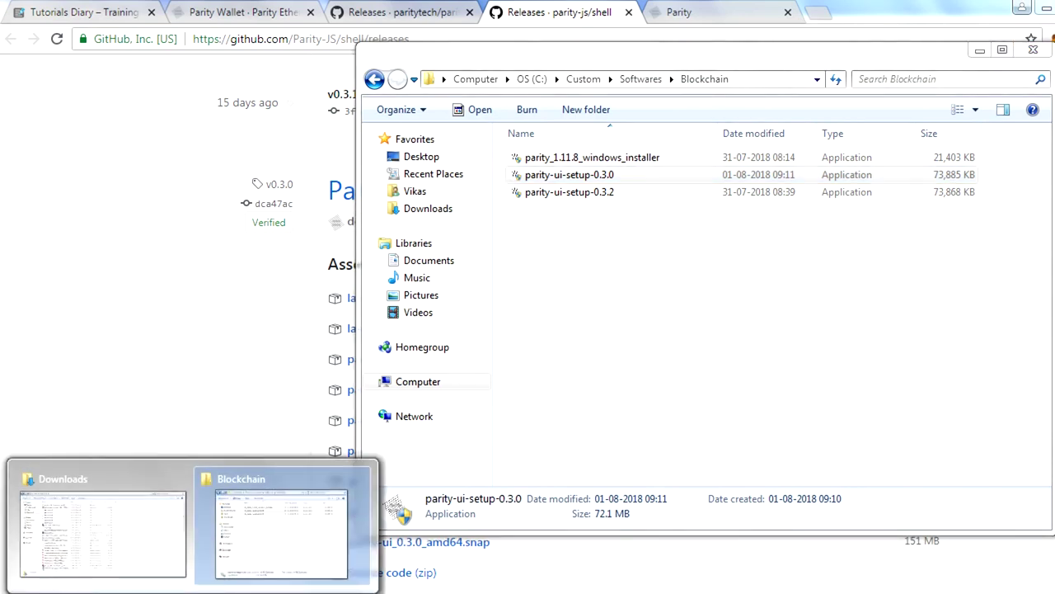
click(123, 544)
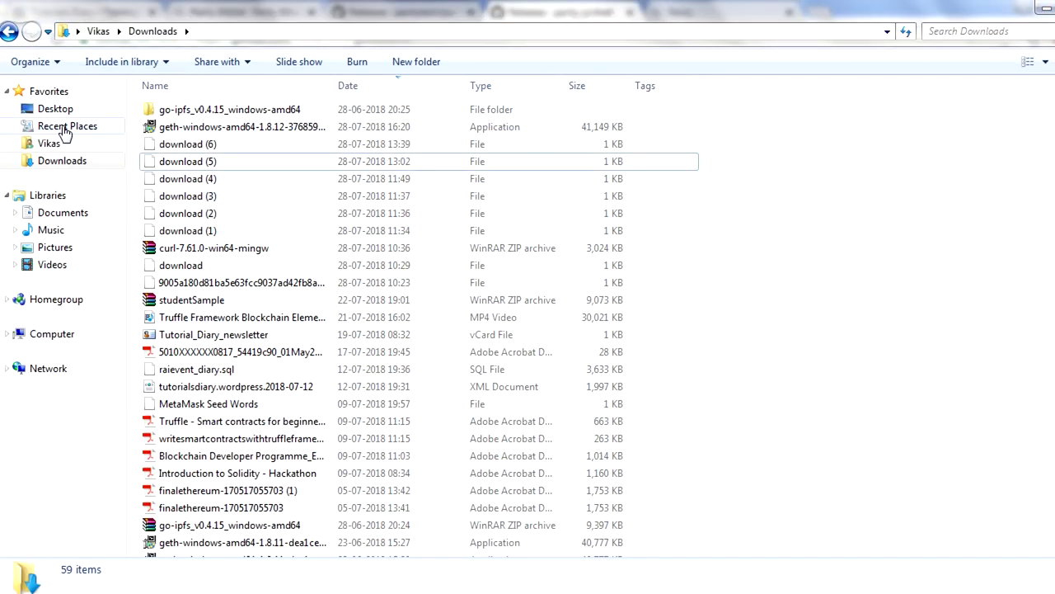
Browse to C:\Program Files\Parity Technologies\Parity UI and select the Parity UI application file
click(57, 109)
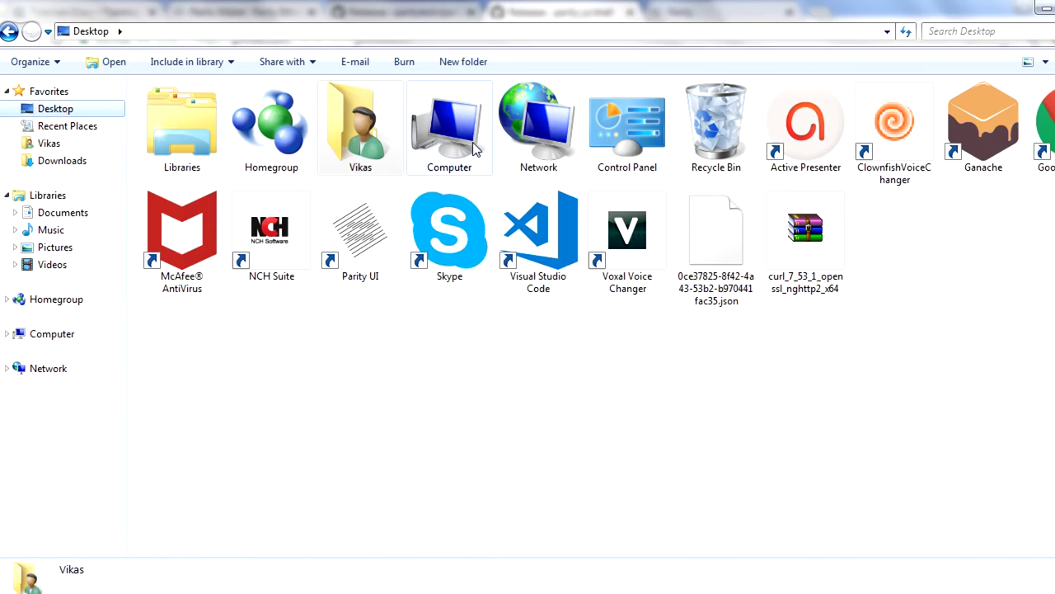
double_click(475, 149)
double_click(274, 130)
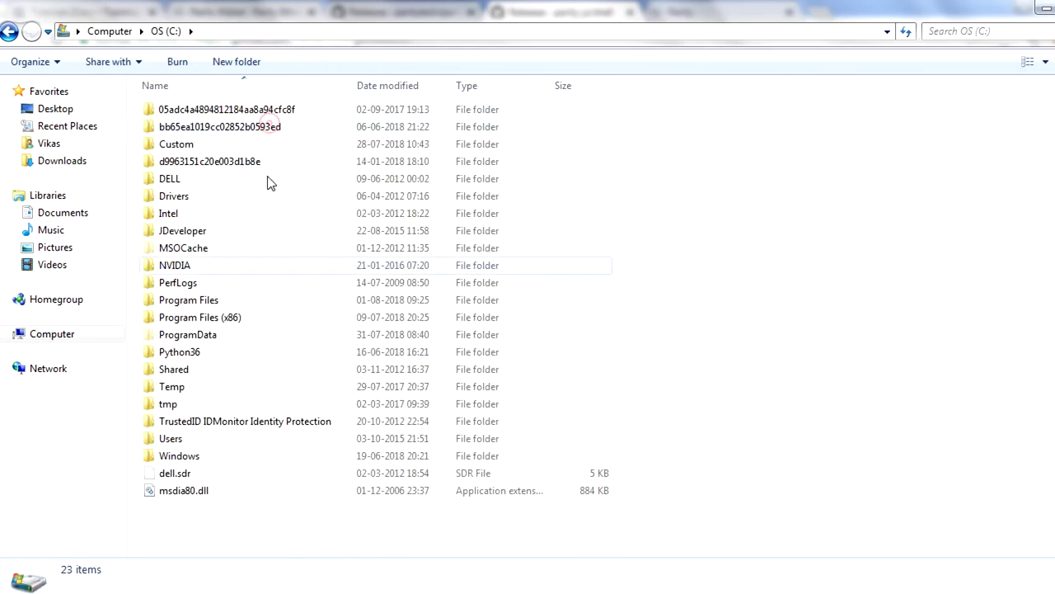
double_click(183, 300)
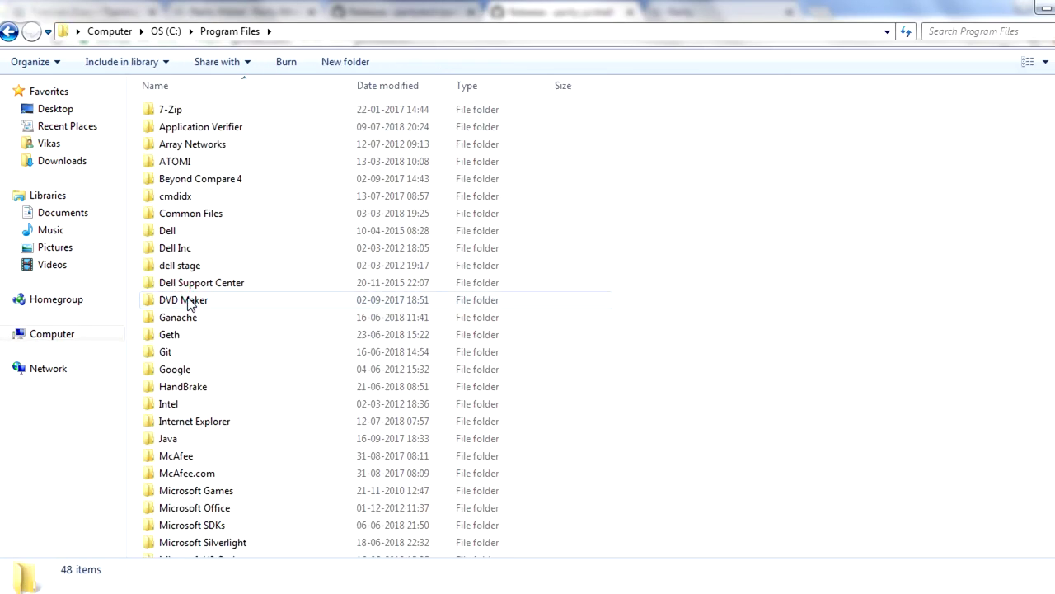
click(176, 460)
key(p)
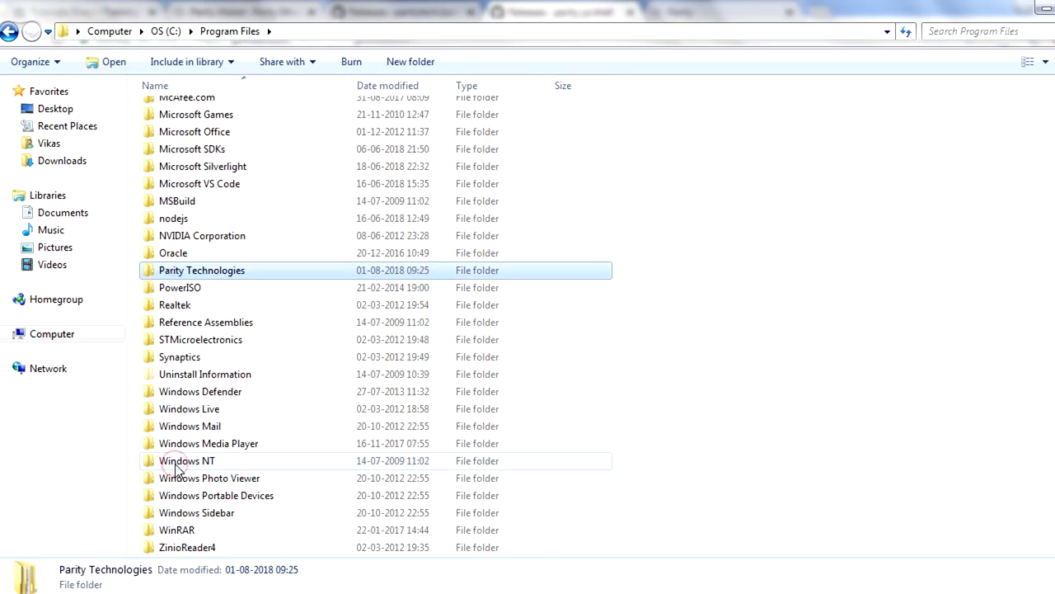
double_click(213, 280)
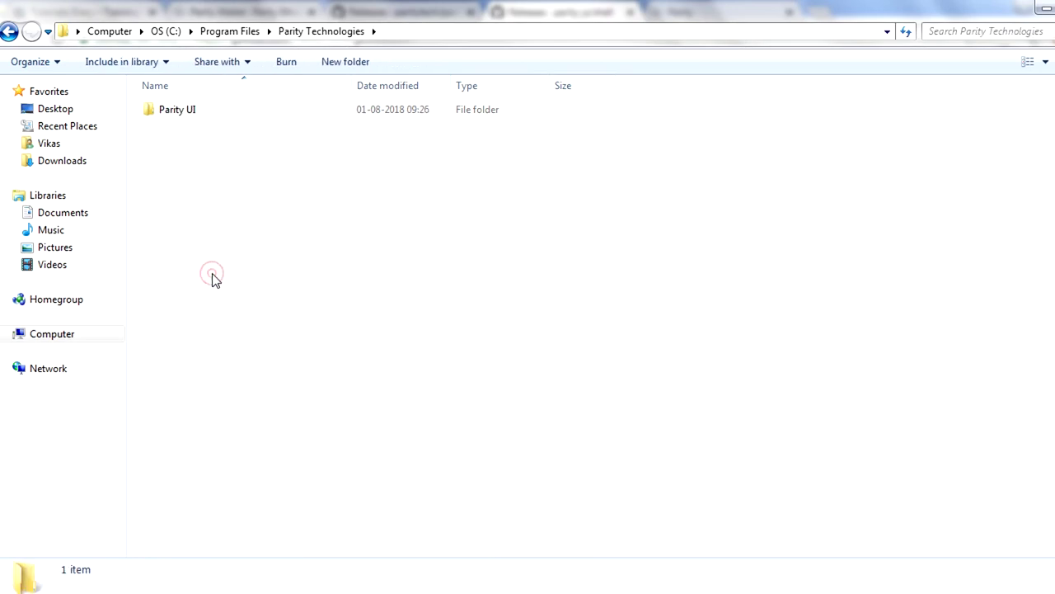
double_click(195, 118)
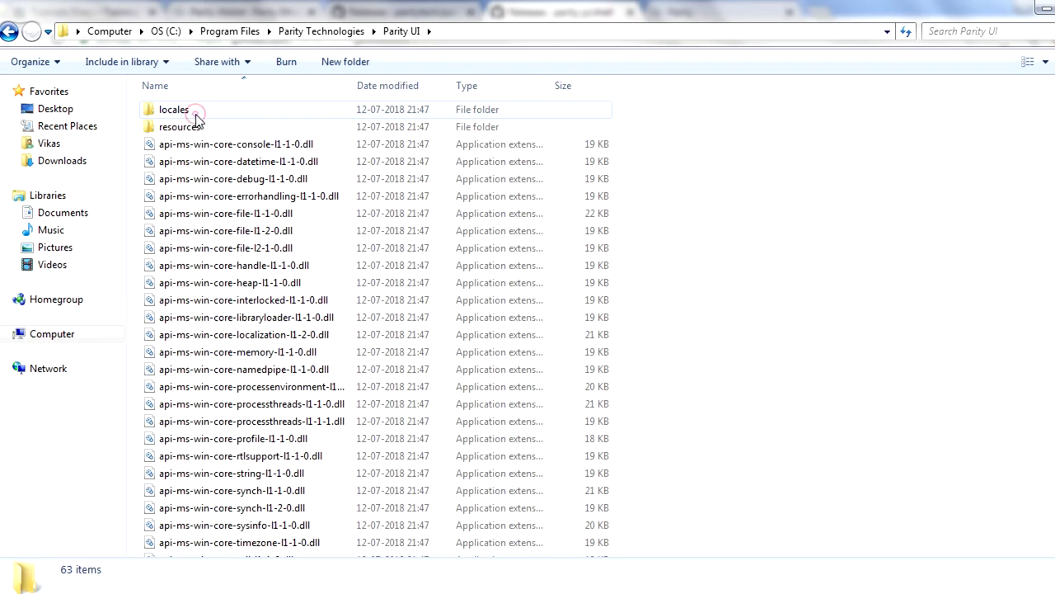
click(258, 247)
key(p)
double_click(239, 426)
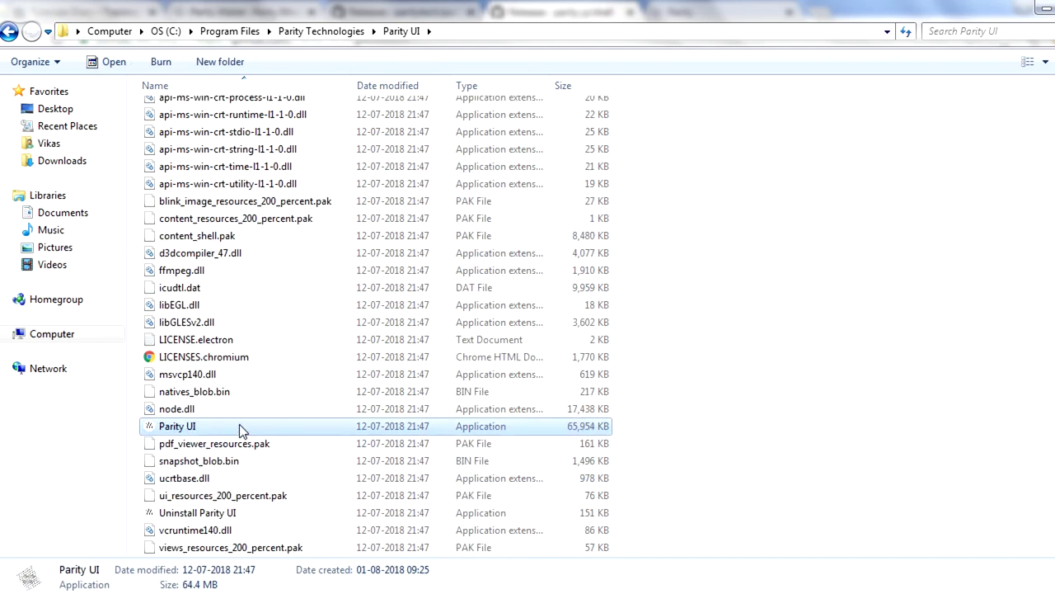
Open a cmd window and run Parity UI.exe from its installation folder with the --chain=ropsten option
key(super)
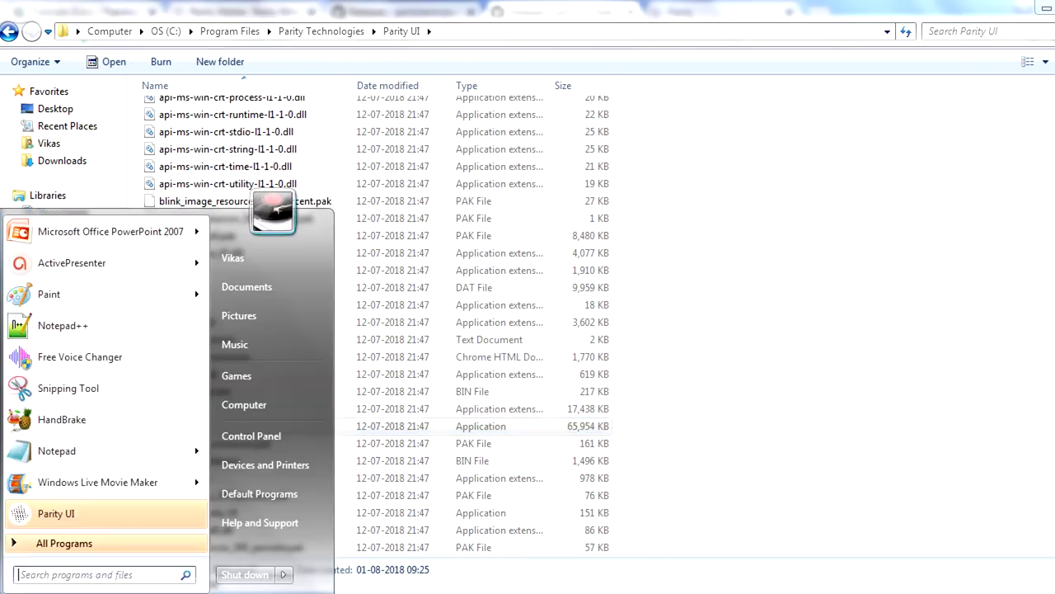
text(cmd)
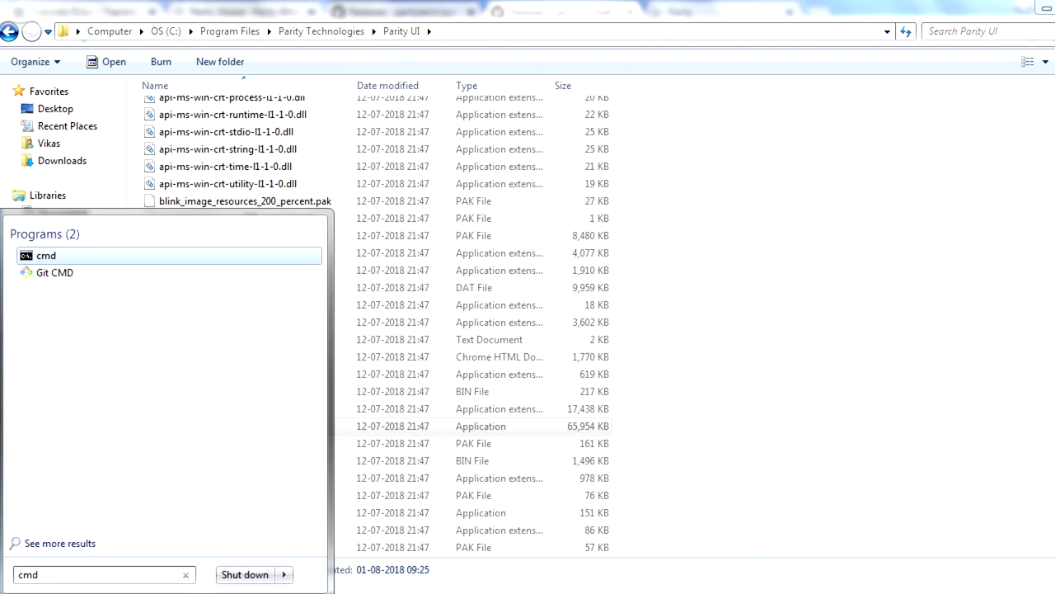
key(Return)
drag(438, 110, 643, 87)
drag(174, 430, 716, 237)
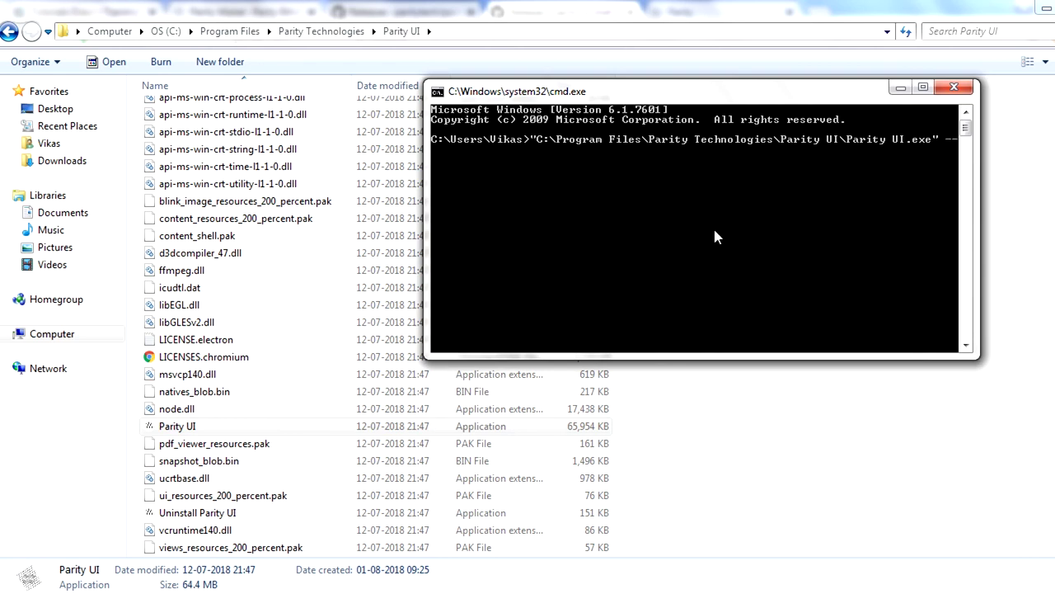
text(--chain=ropsten)
key(Return)
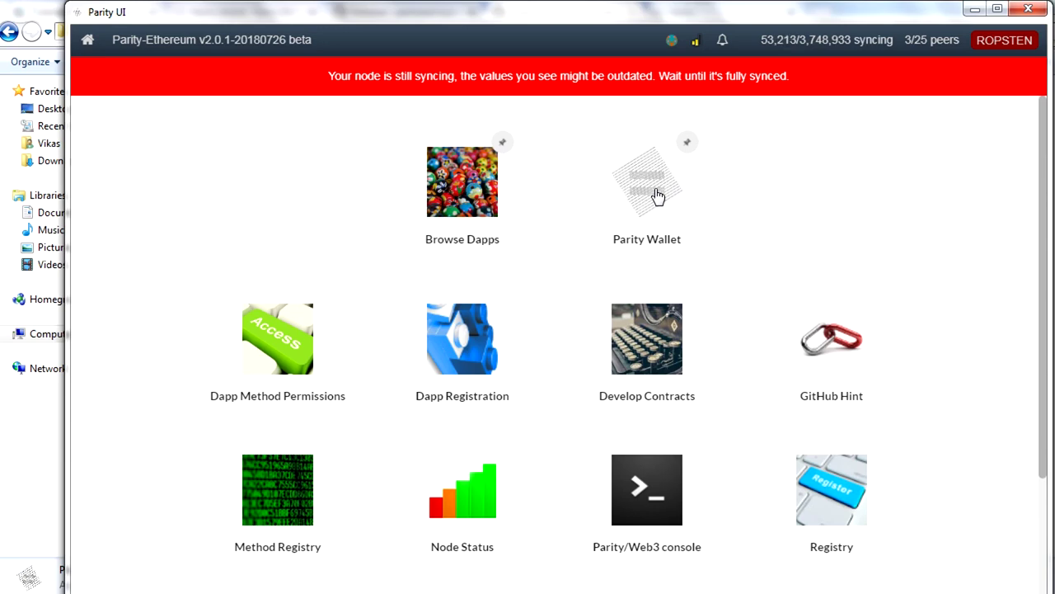
Open the accounts overview in Parity Wallet and begin creating an account with the New Account type
click(657, 195)
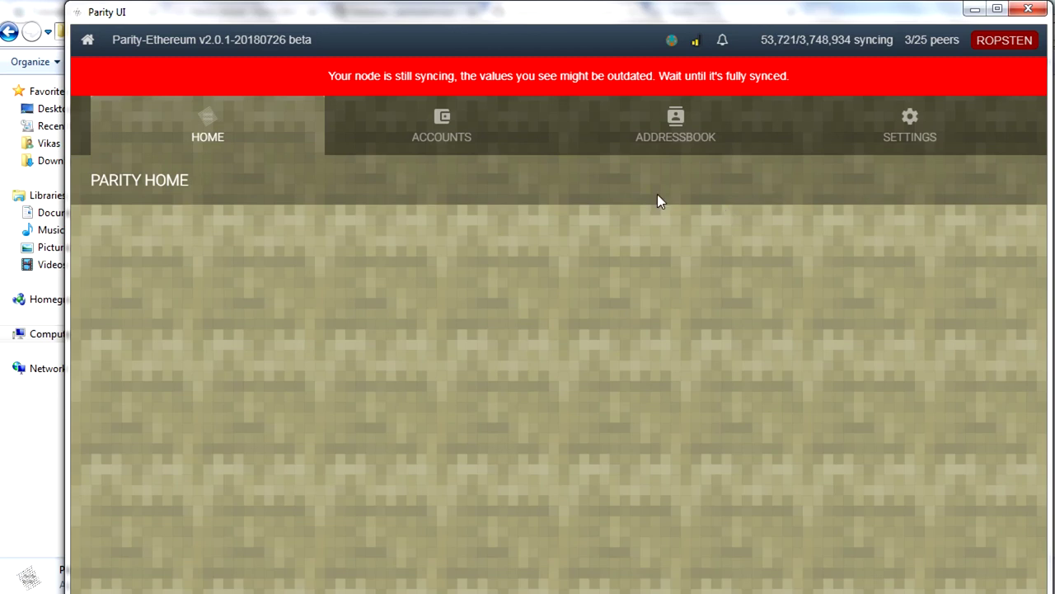
click(415, 144)
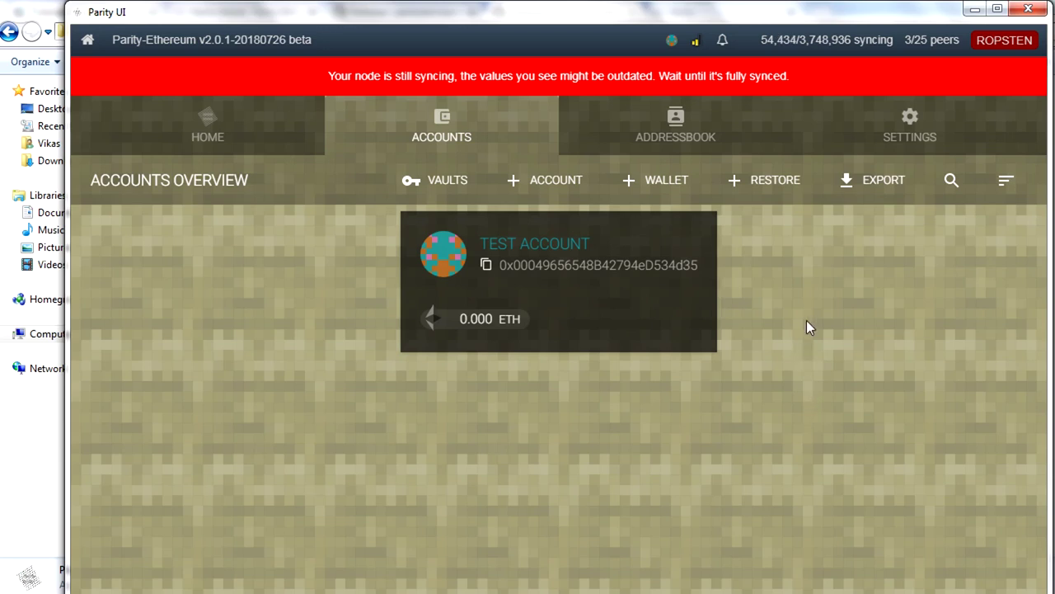
click(554, 180)
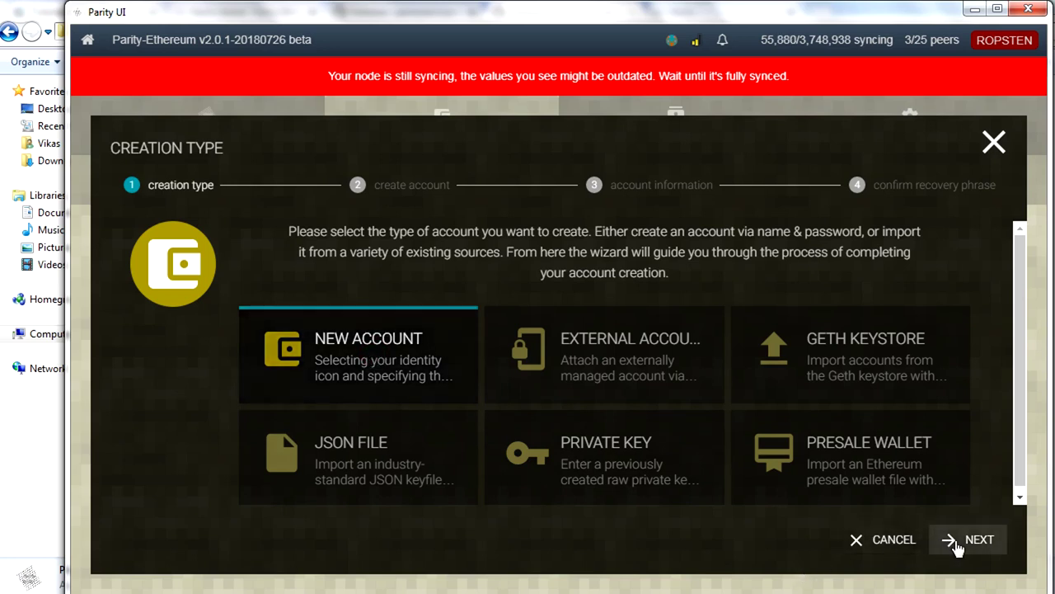
click(954, 545)
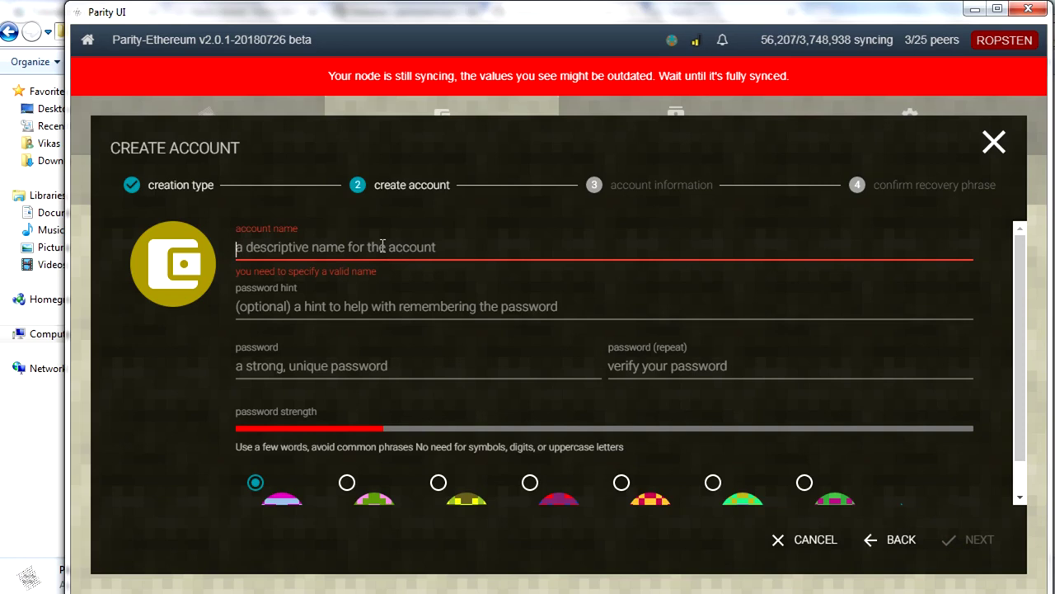
Name the new account Account1 and set its password hint to "My school name"
text(Account1)
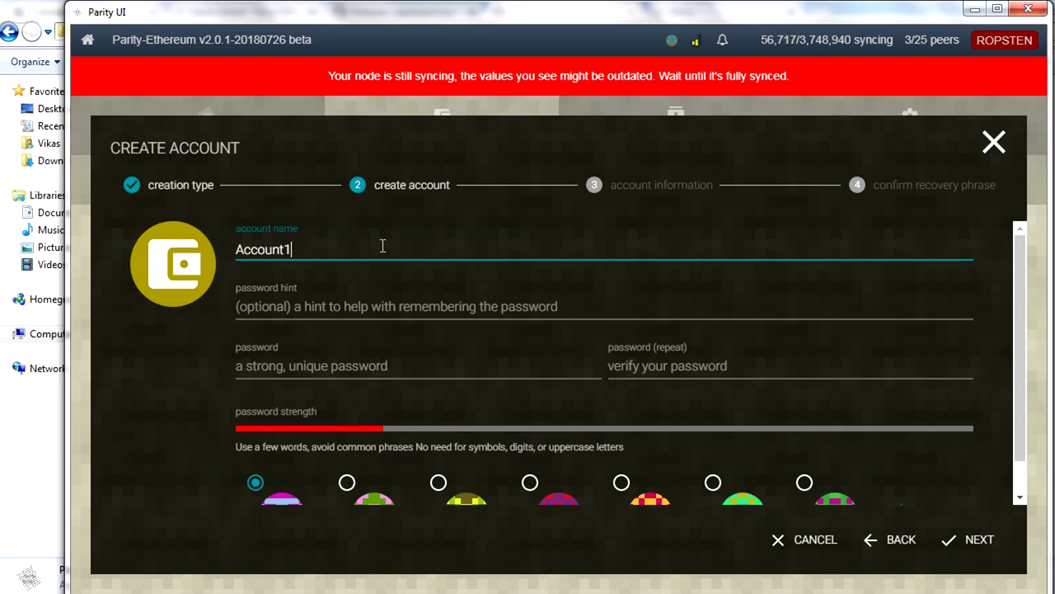
click(329, 306)
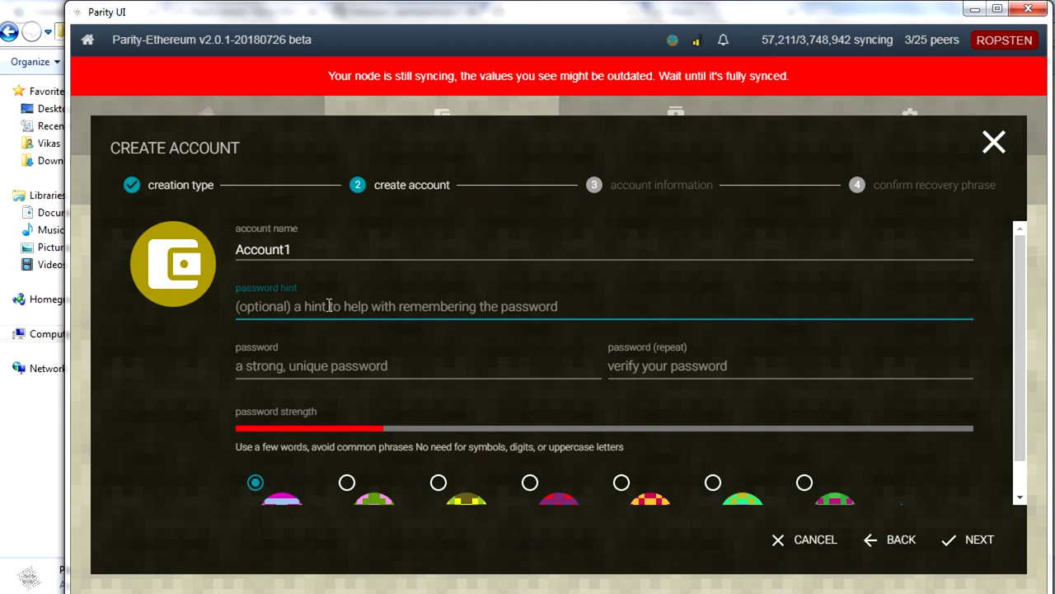
text(My sc)
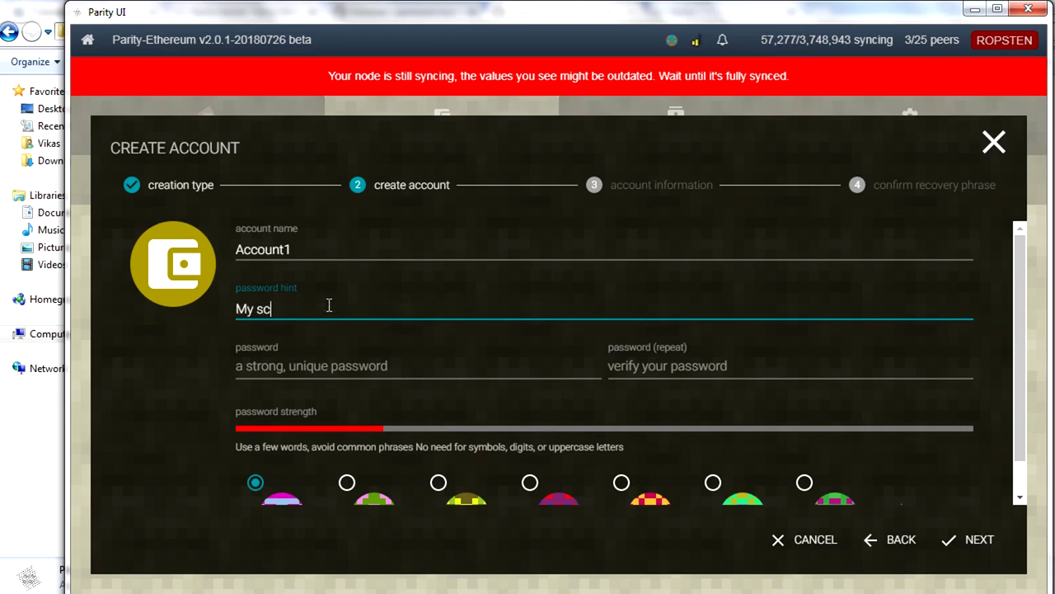
text(hool name)
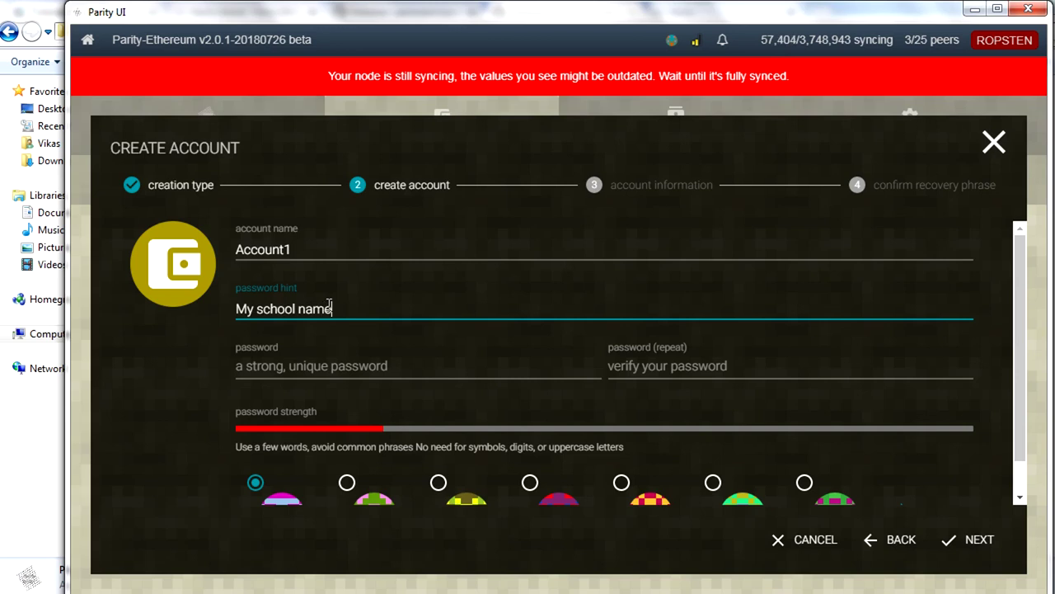
Enter the account password, repeat it for verification, and proceed to the account information stage
click(305, 368)
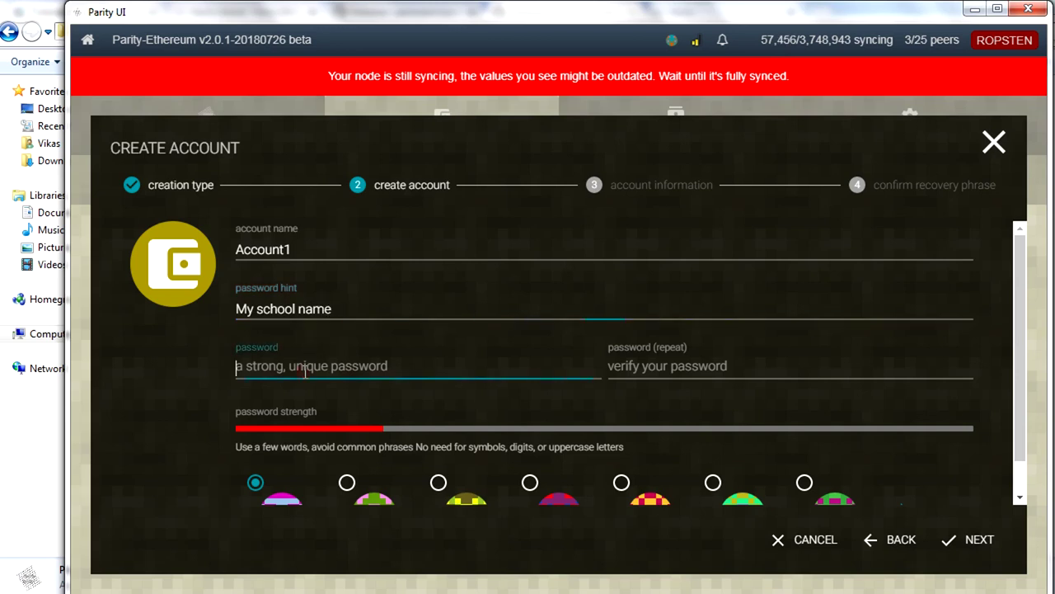
text(*****)
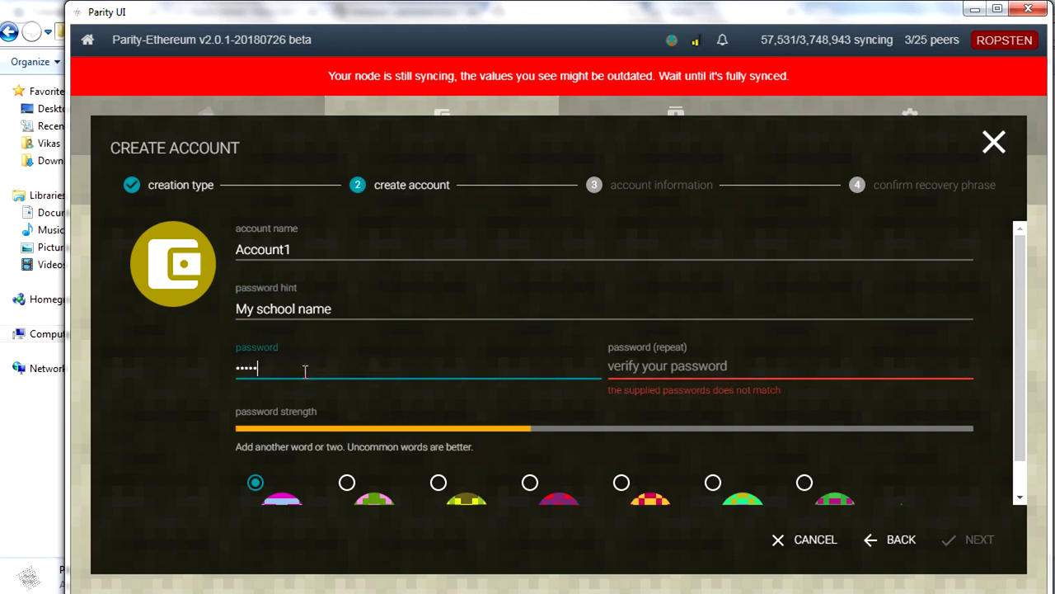
text(*********)
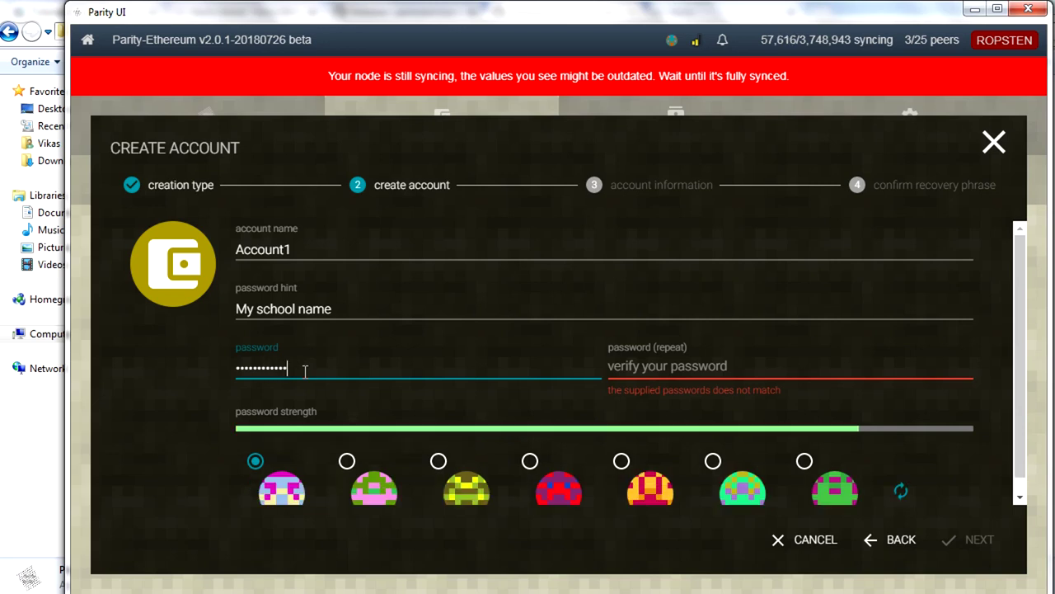
text(***)
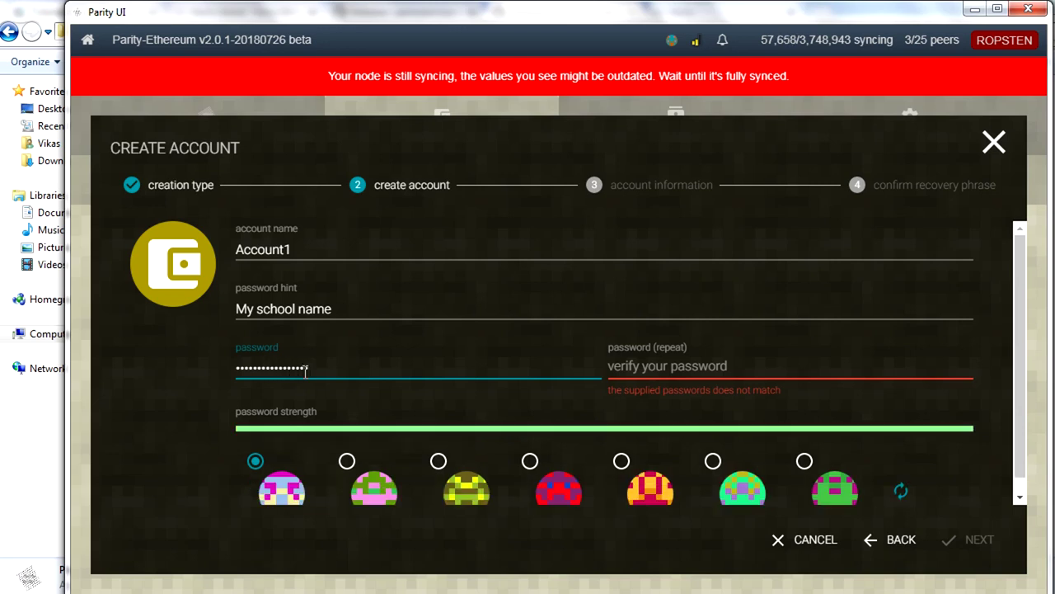
click(615, 369)
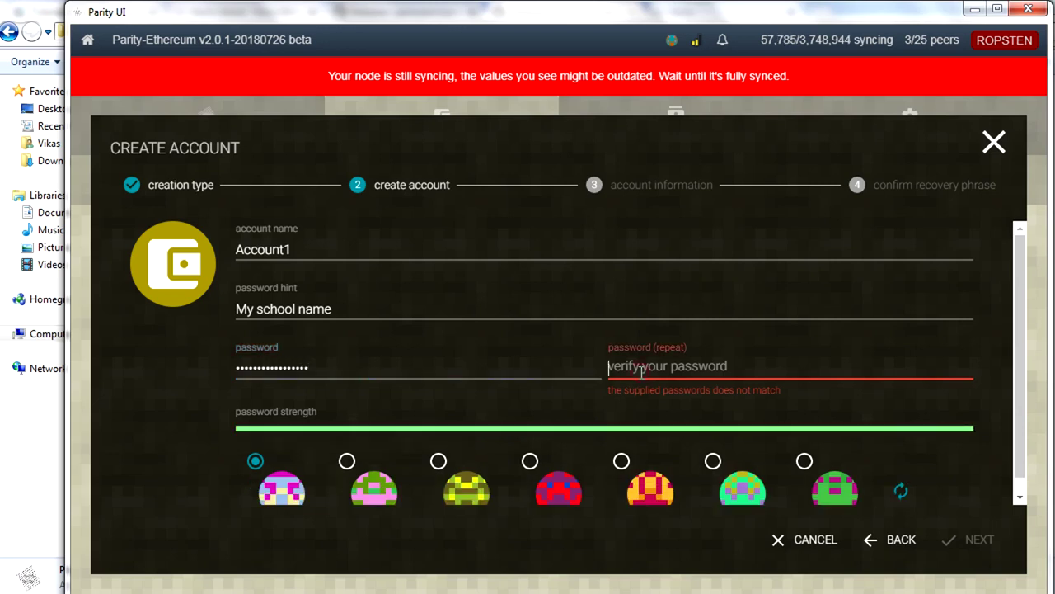
text(**************)
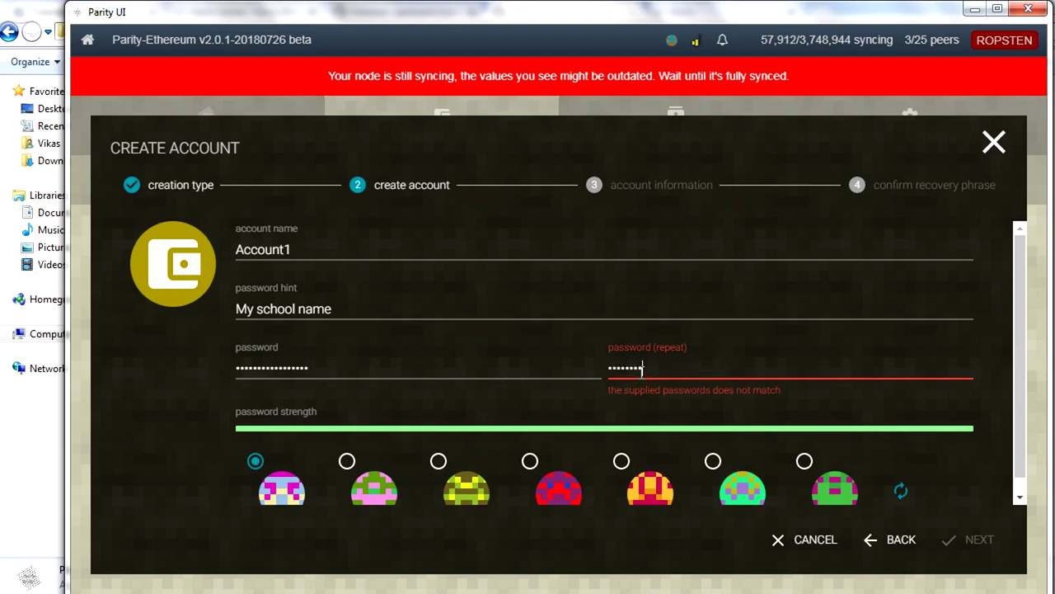
text(***)
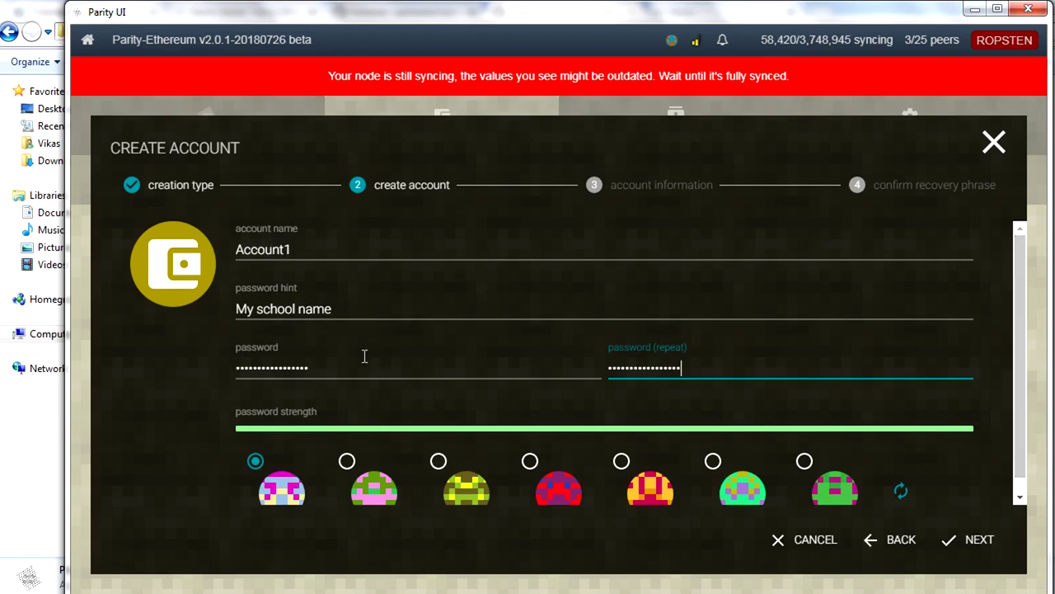
click(954, 544)
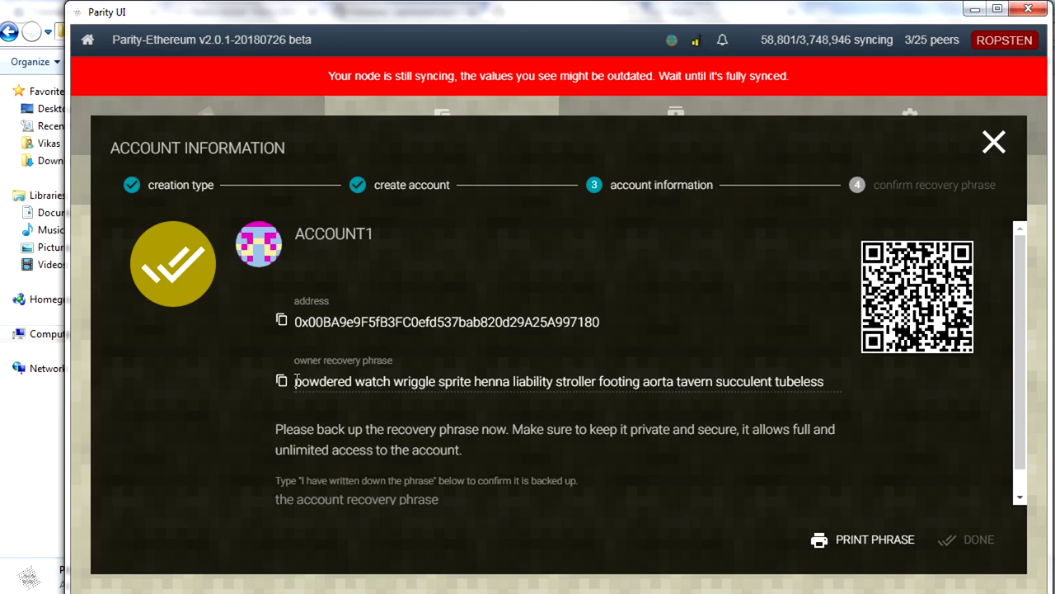
Copy the owner recovery phrase into the Notepad window, replacing its existing text, and return to Parity UI
drag(295, 381, 832, 378)
key(ctrl+c)
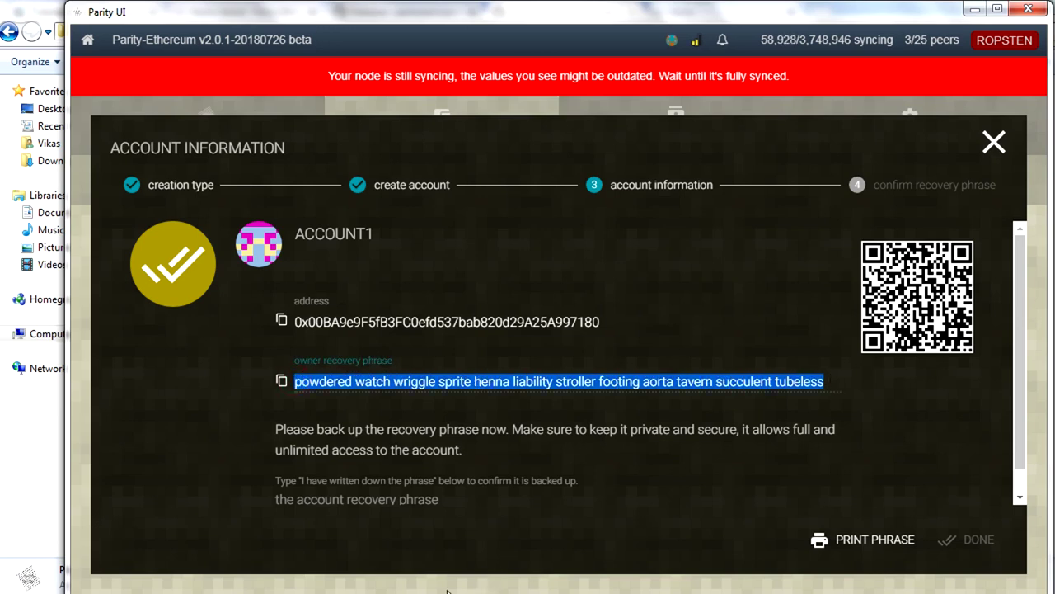
click(503, 527)
key(ctrl+a)
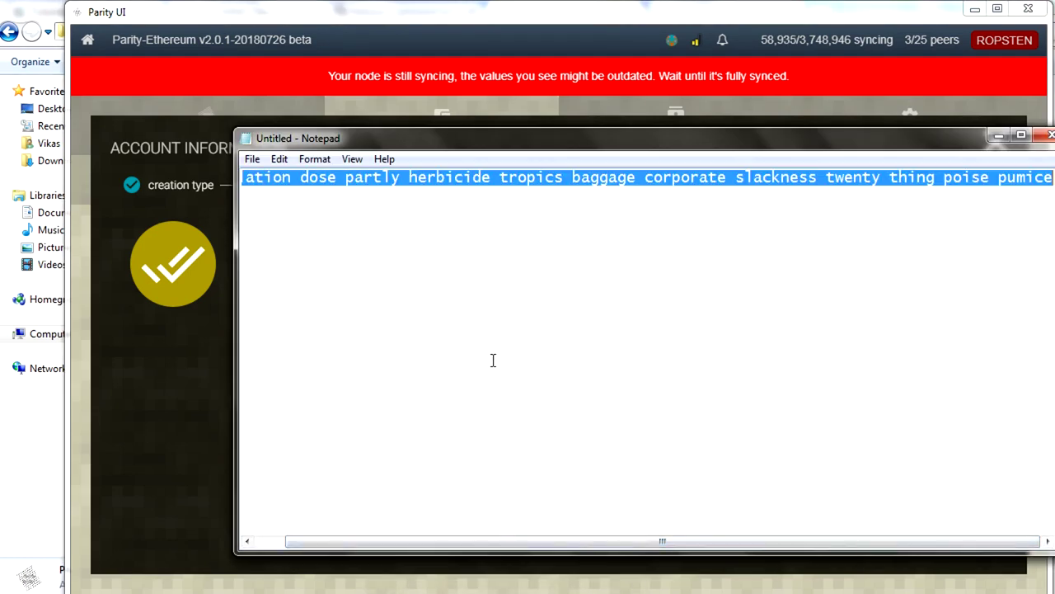
key(ctrl+v)
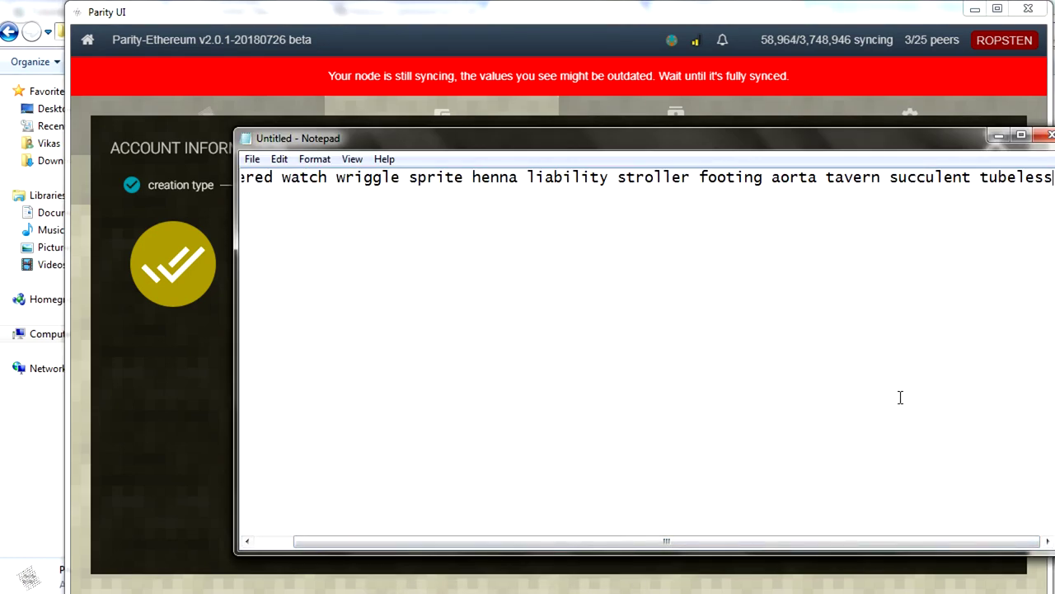
click(405, 11)
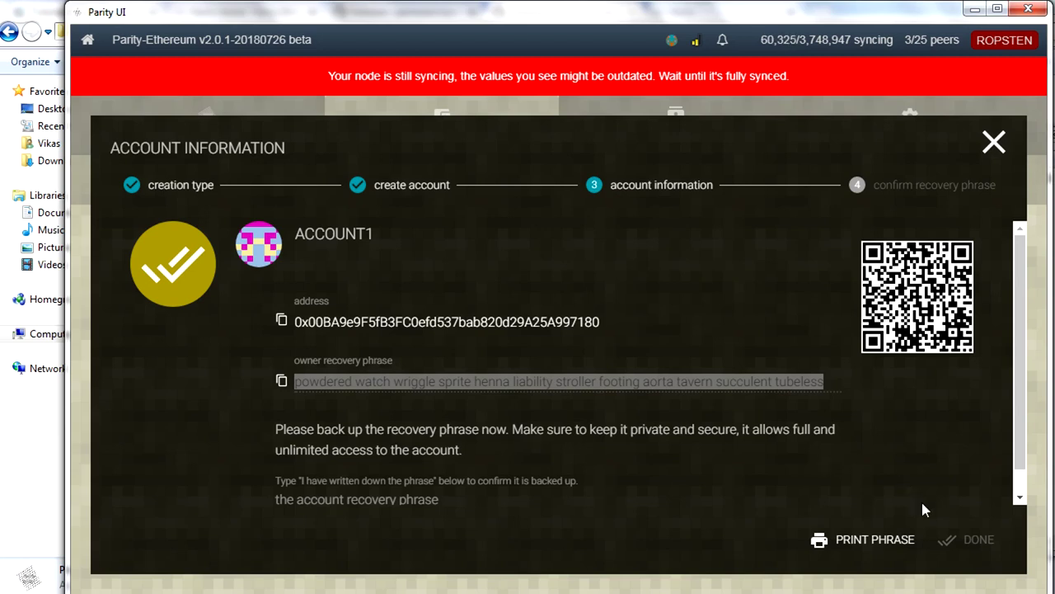
Confirm the backup with "I have written down the phrase" and finish the account information stage
click(308, 493)
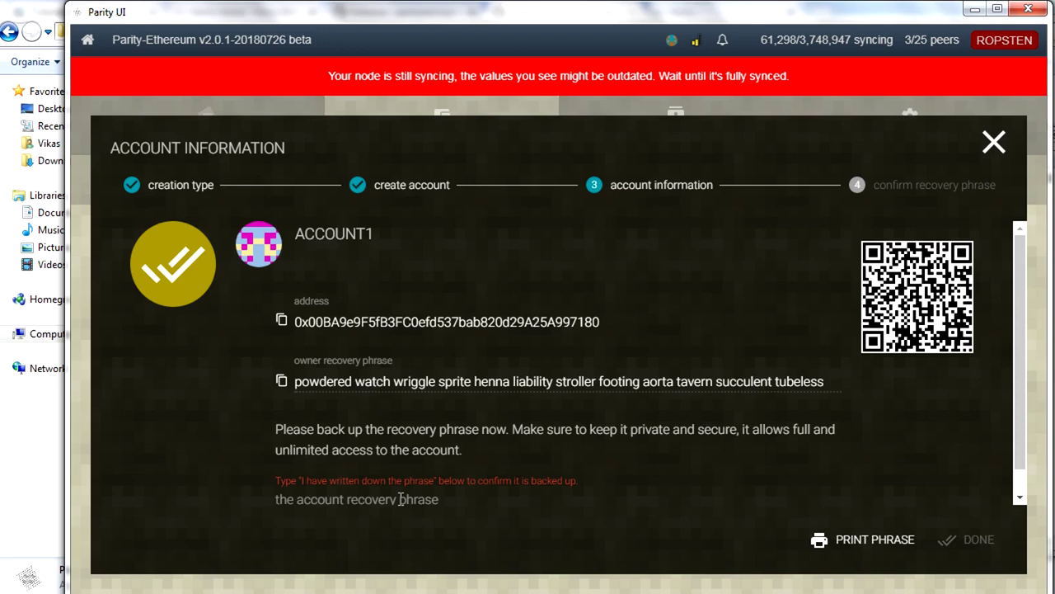
text(I ha)
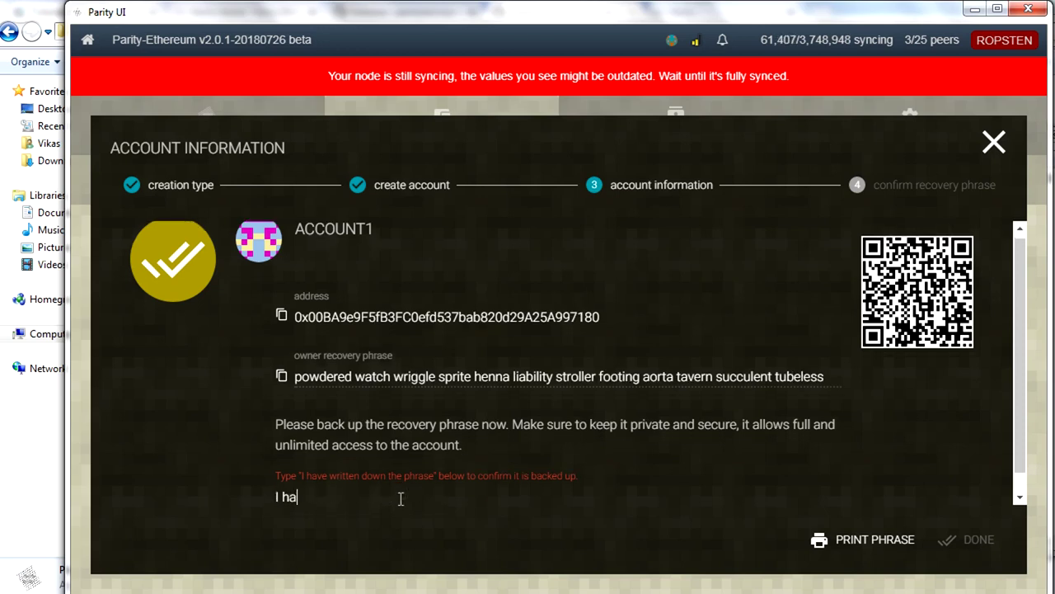
text(ve written down the p)
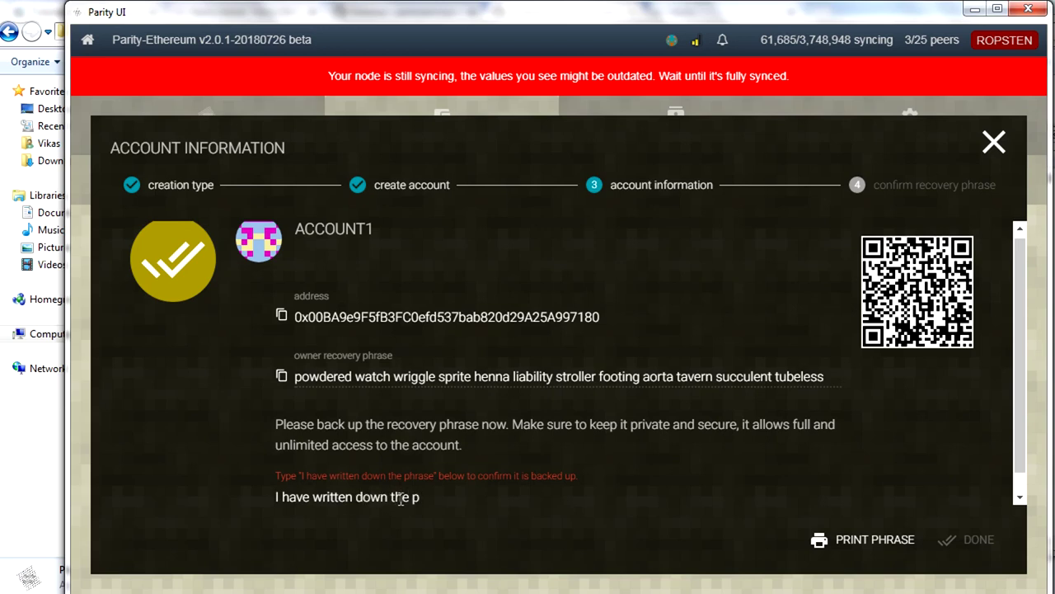
text(hrase)
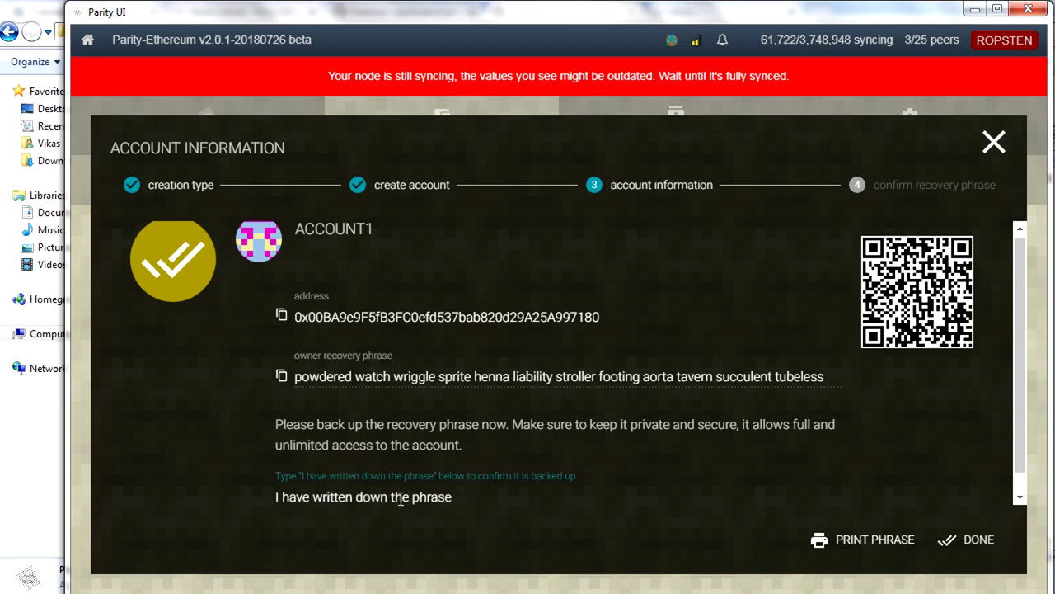
click(973, 548)
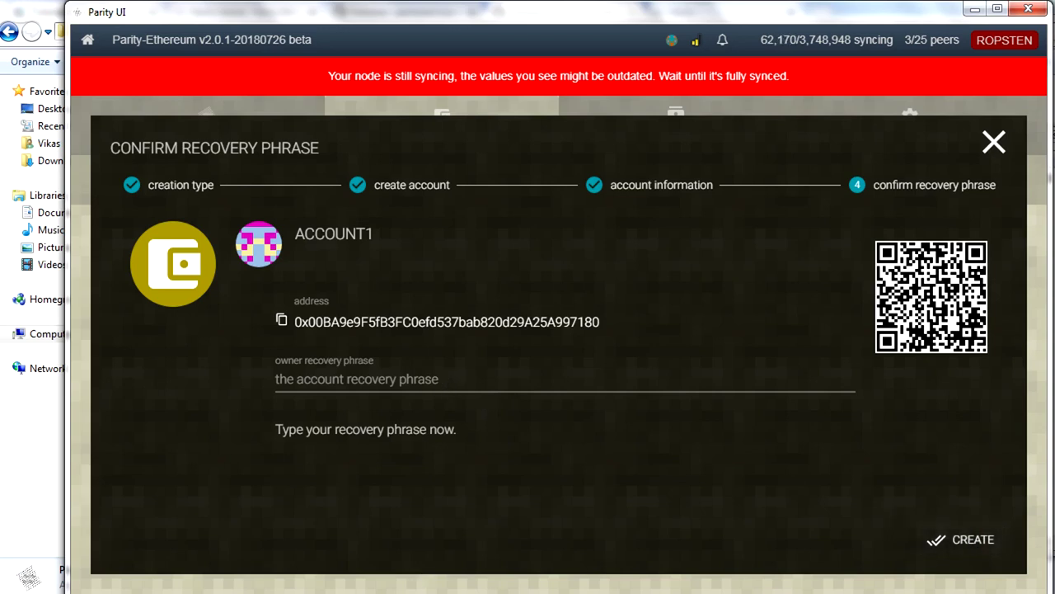
Copy the recovery phrase from Notepad into the owner recovery phrase field and create the account
key(alt+Tab)
key(ctrl+a)
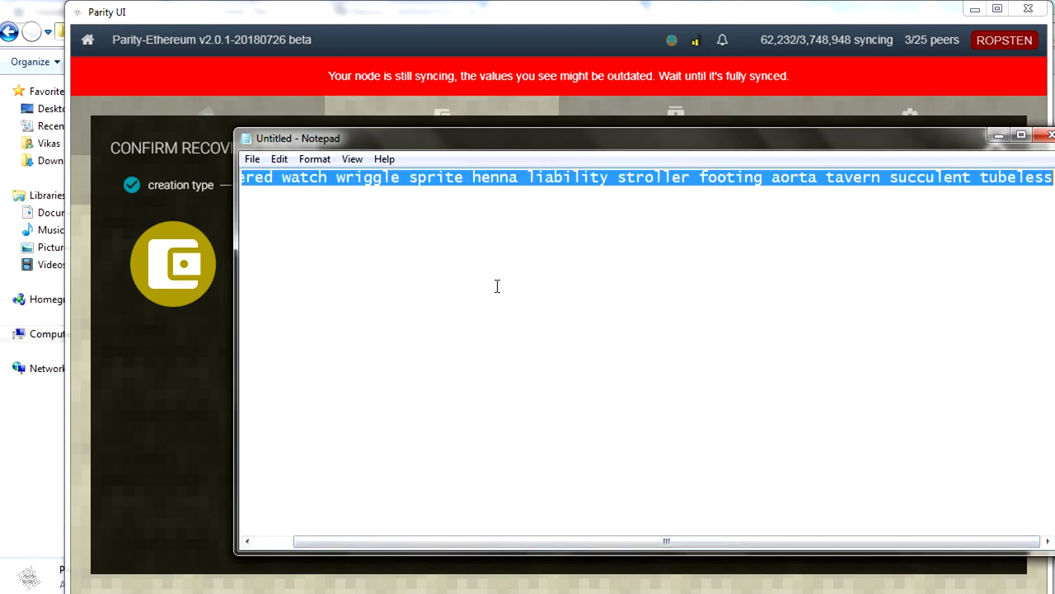
click(371, 45)
click(375, 377)
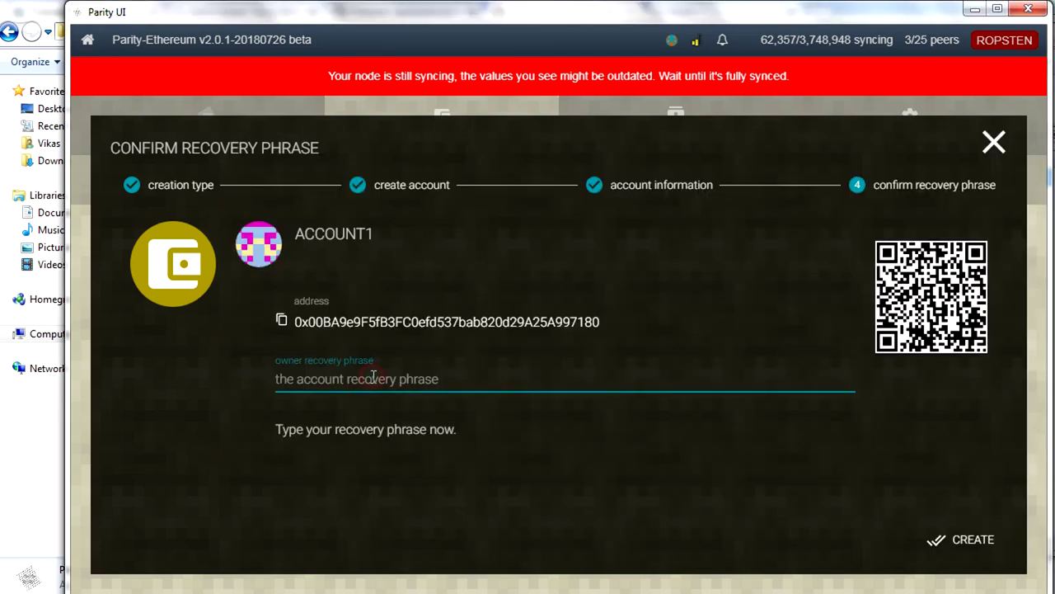
key(ctrl+v)
click(490, 474)
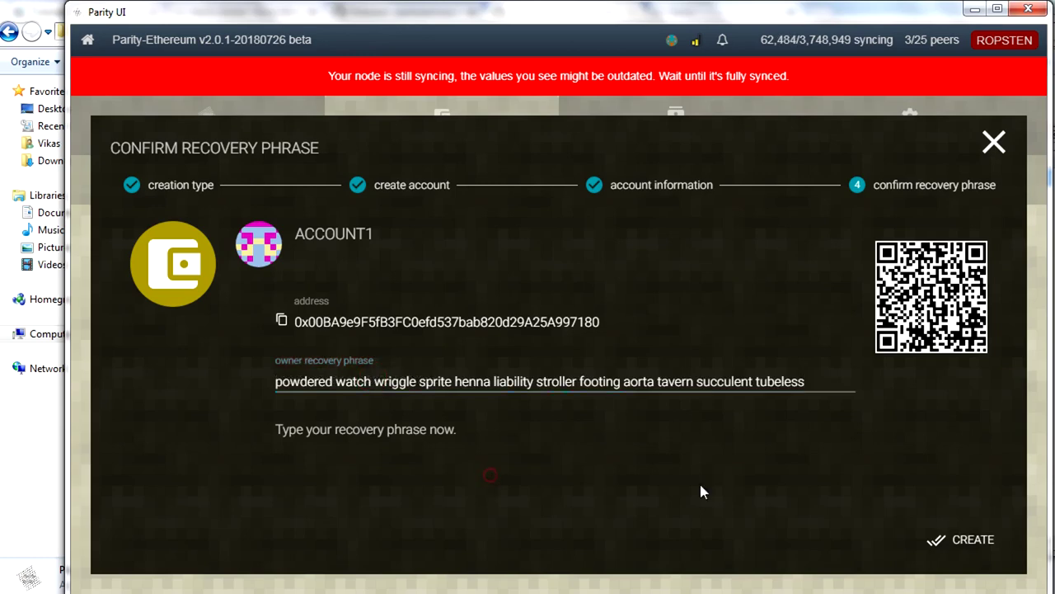
click(972, 541)
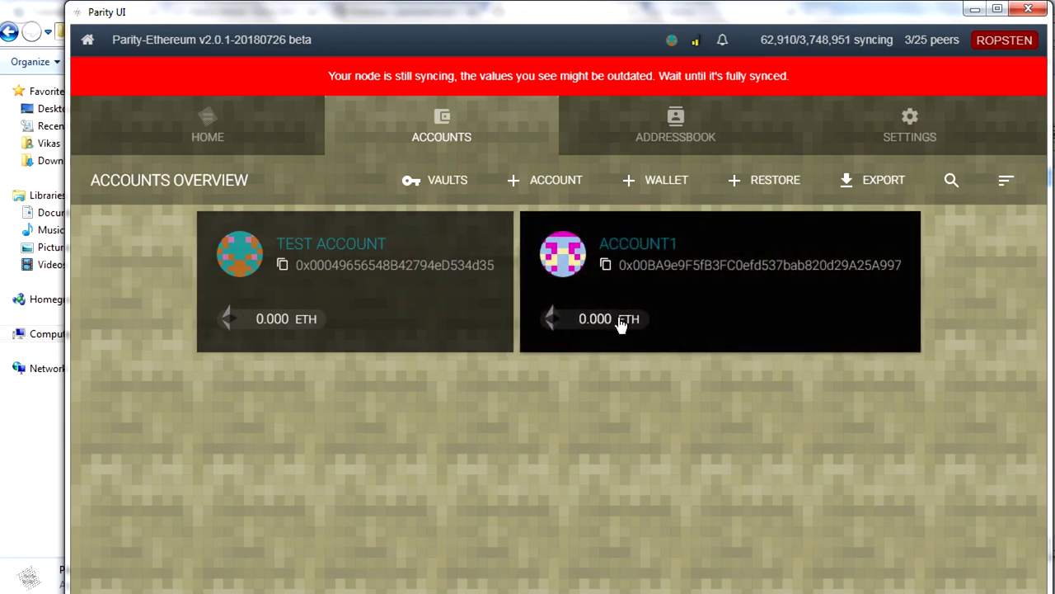
View the Account1 details, and inspect the account export form from the accounts overview without exporting anything
click(629, 251)
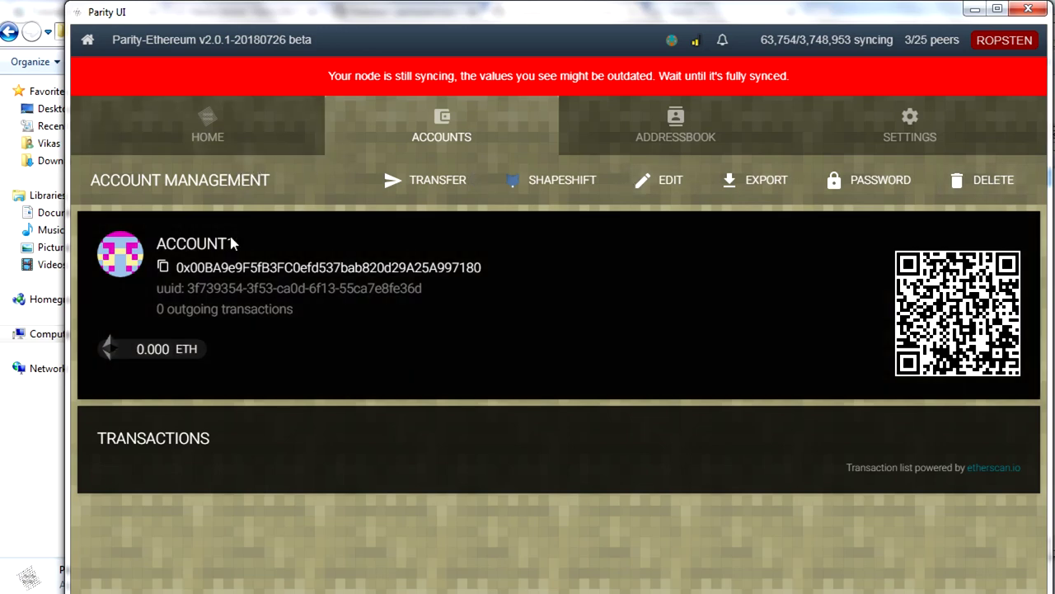
click(449, 132)
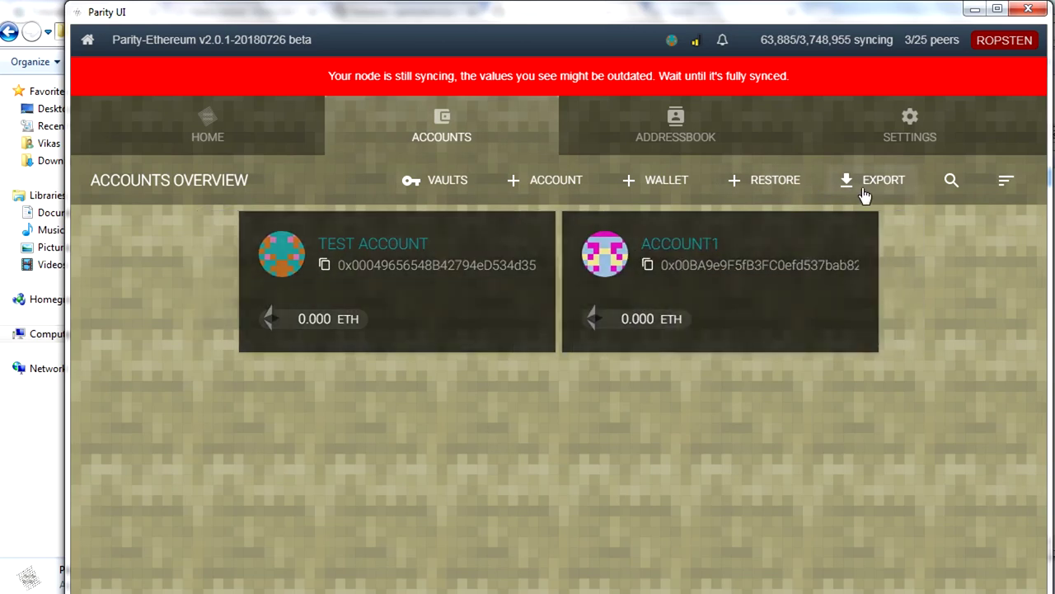
click(864, 183)
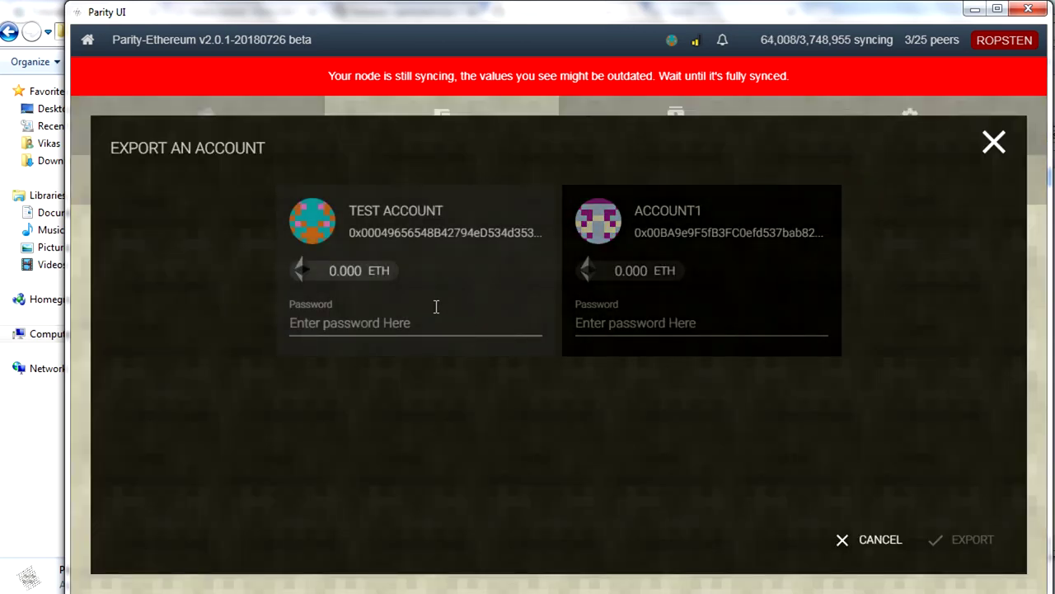
click(436, 307)
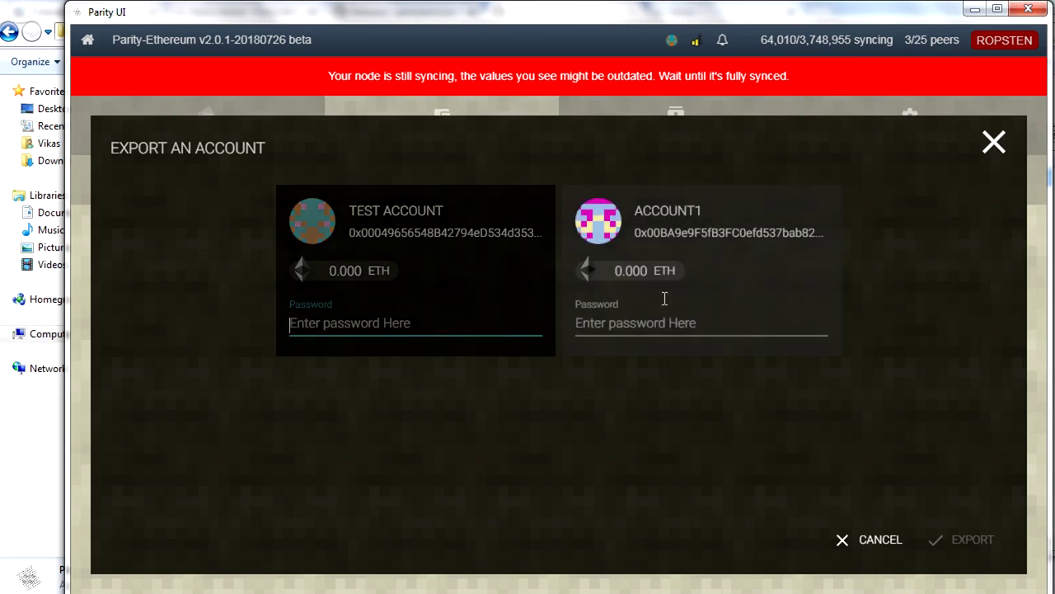
click(665, 299)
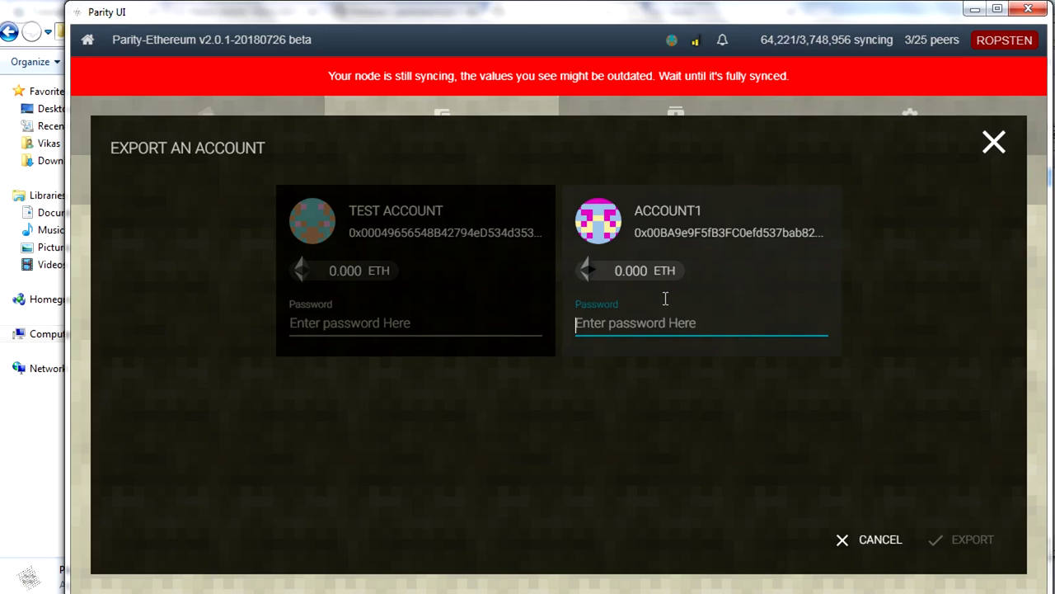
click(993, 142)
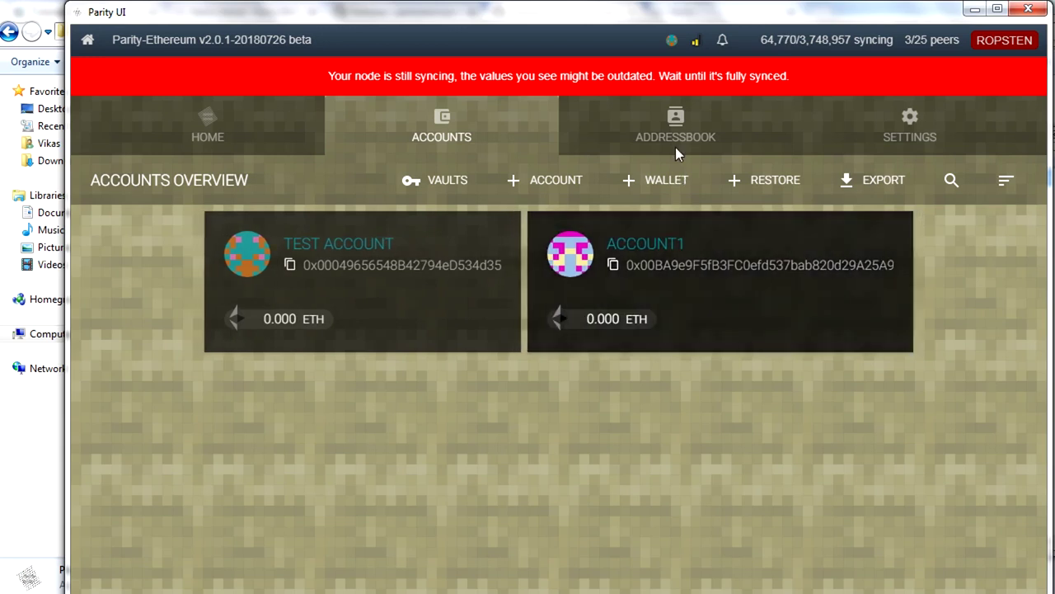
Open the address book and look at the form for adding a saved address without saving an entry
click(676, 147)
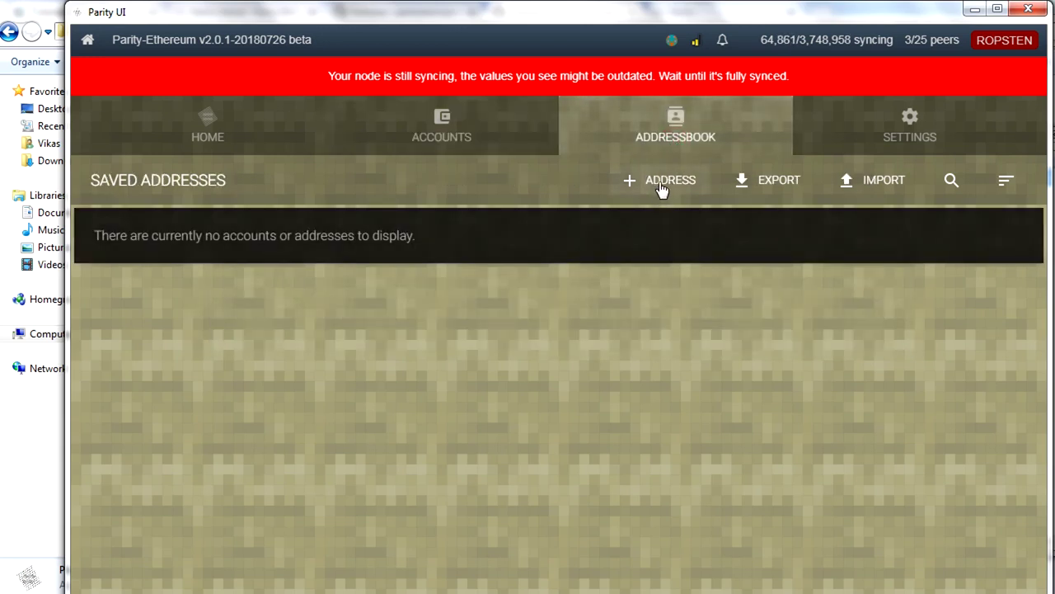
click(662, 188)
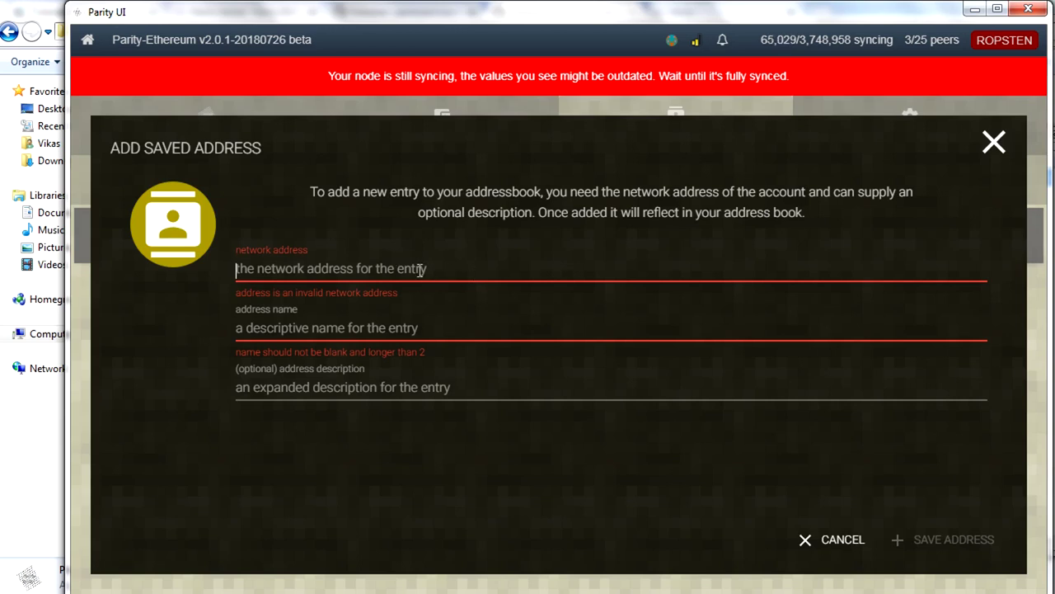
click(358, 328)
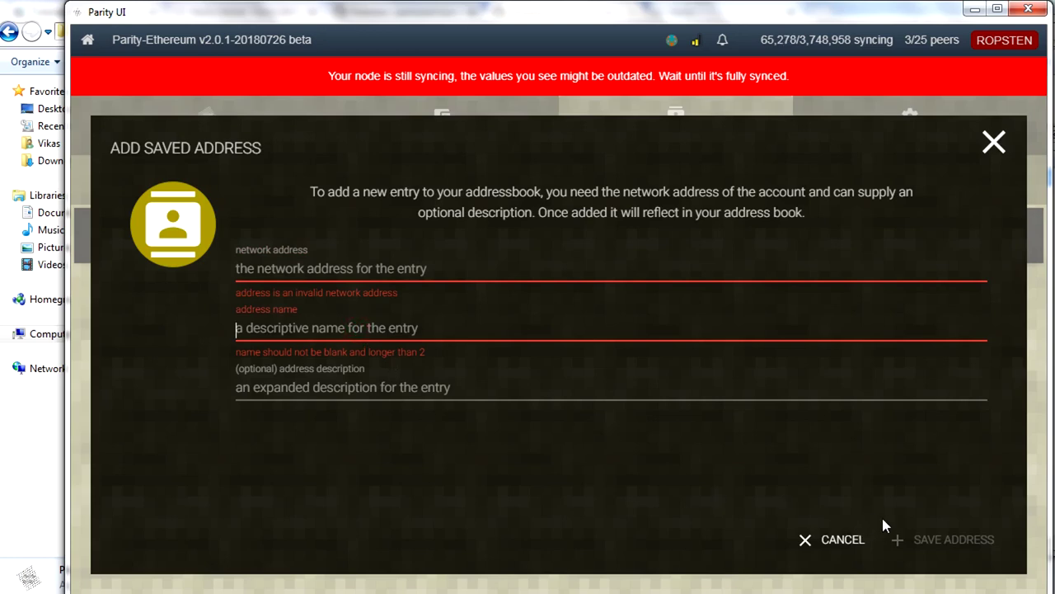
click(815, 548)
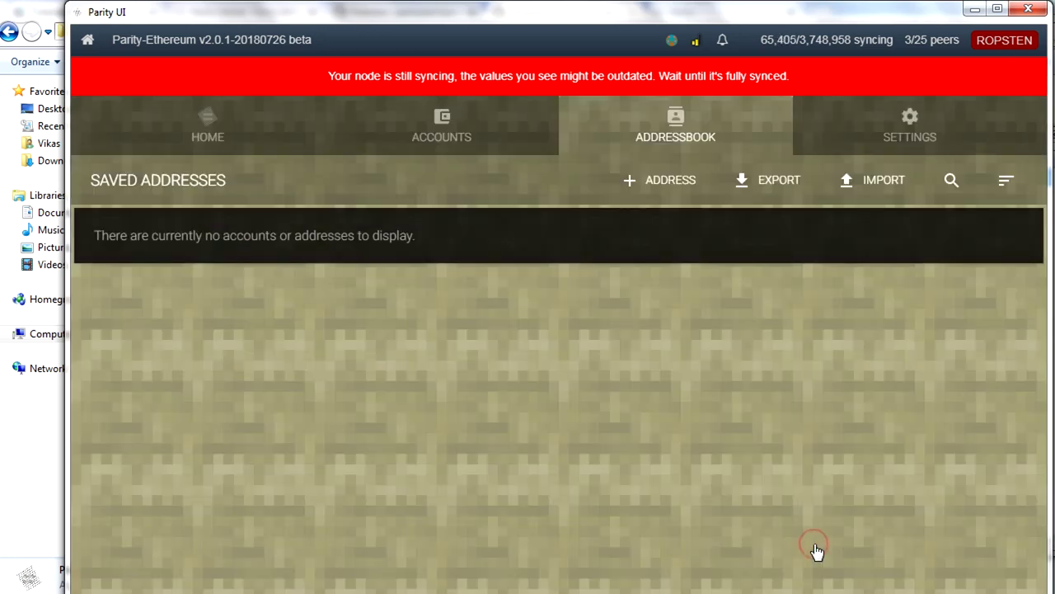
Go back through the accounts overview to the Parity UI home screen and open Parity Wallet again
click(469, 136)
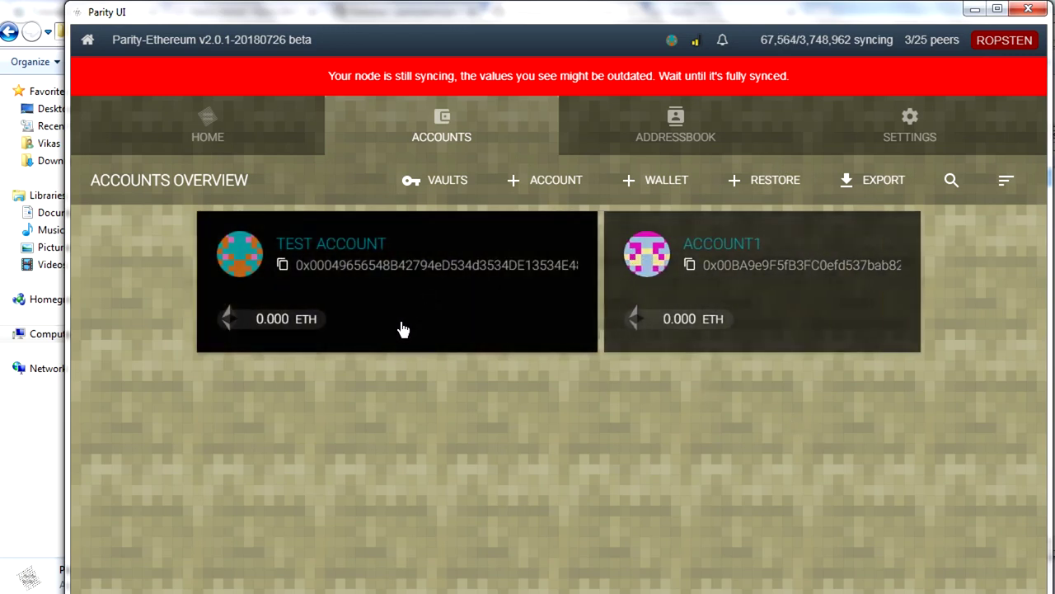
click(88, 39)
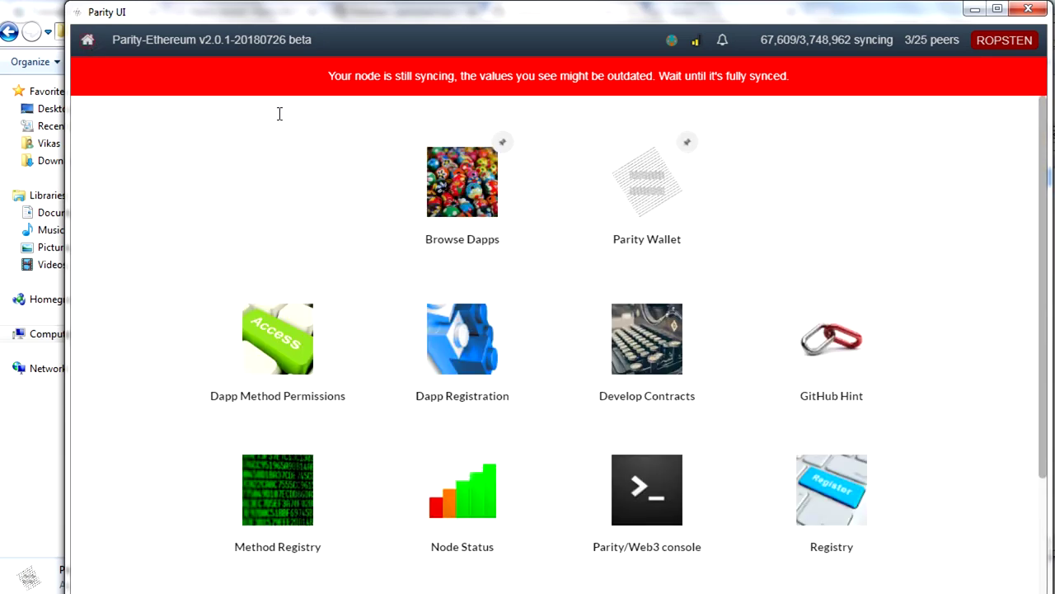
click(664, 204)
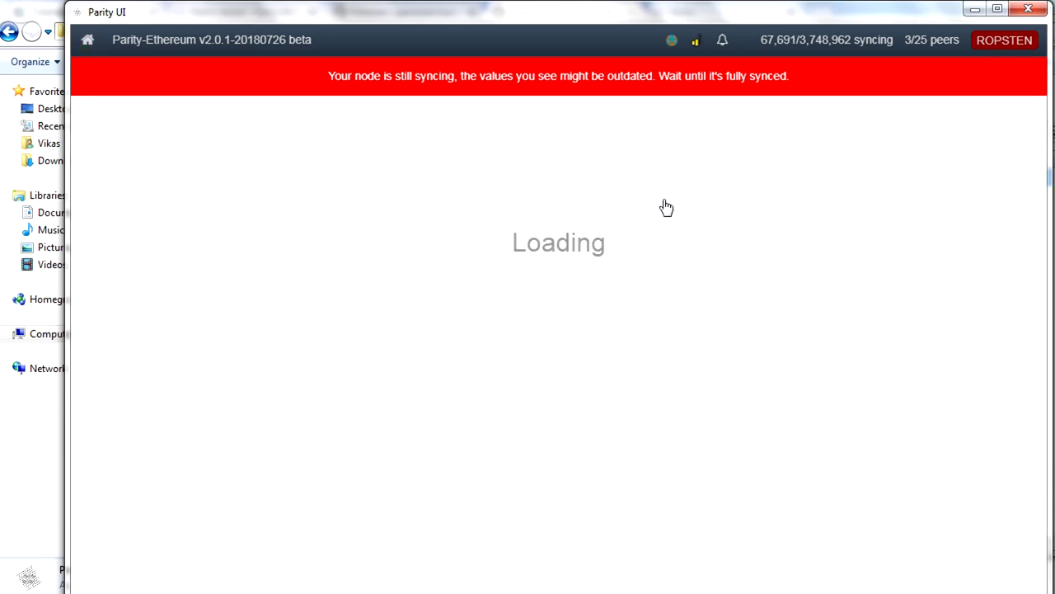